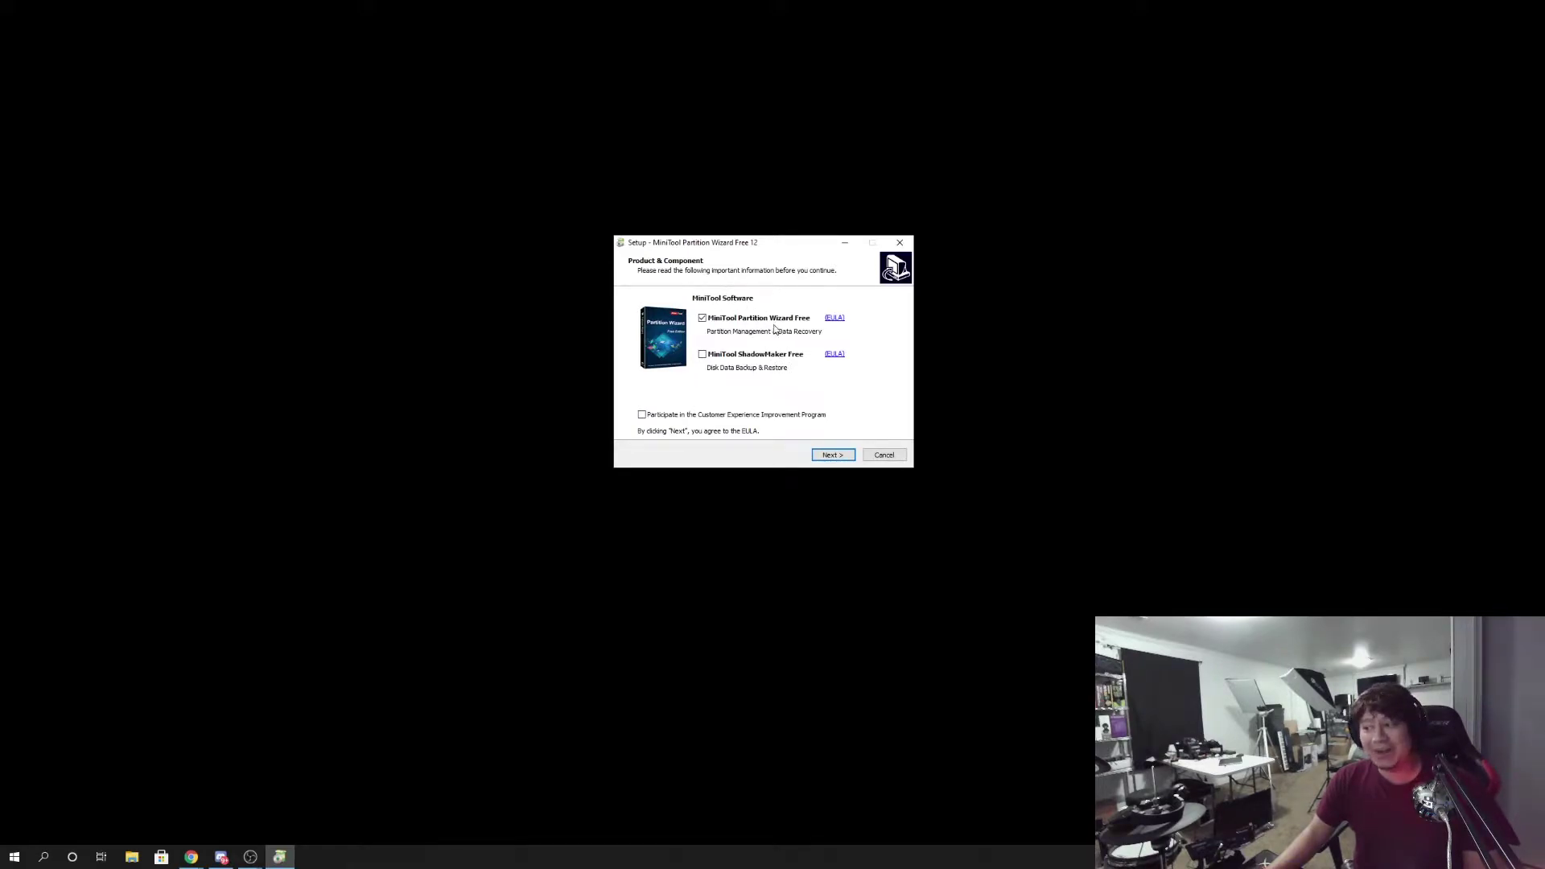
Step: Install MiniTool Partition Wizard Free into the existing folder C:\Program Files\MiniTool Partition Wizard 12 and launch it on completion
click(832, 456)
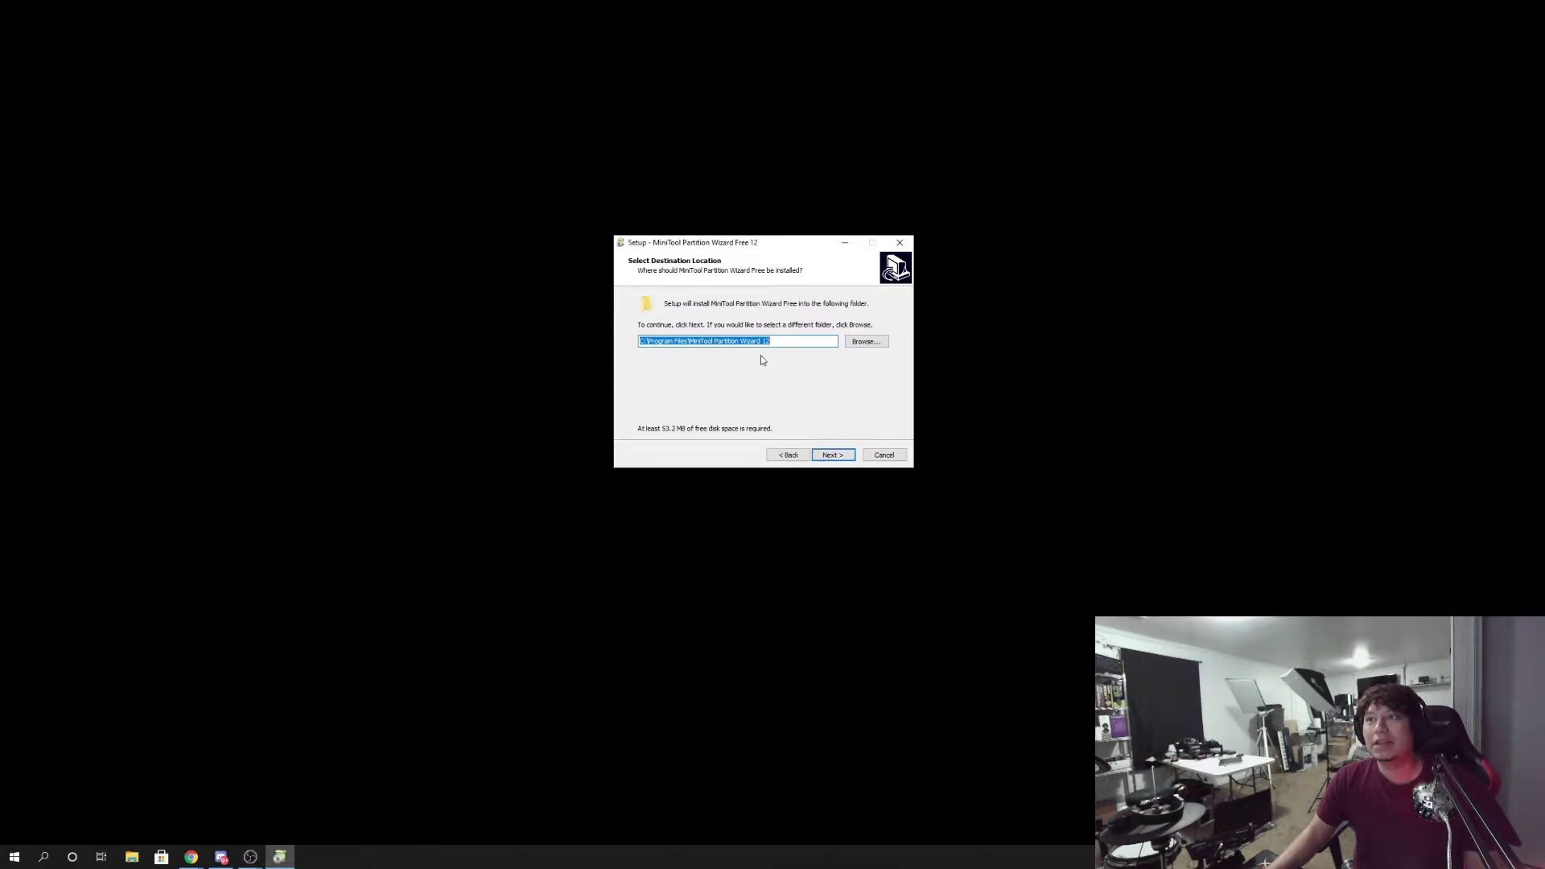
click(836, 456)
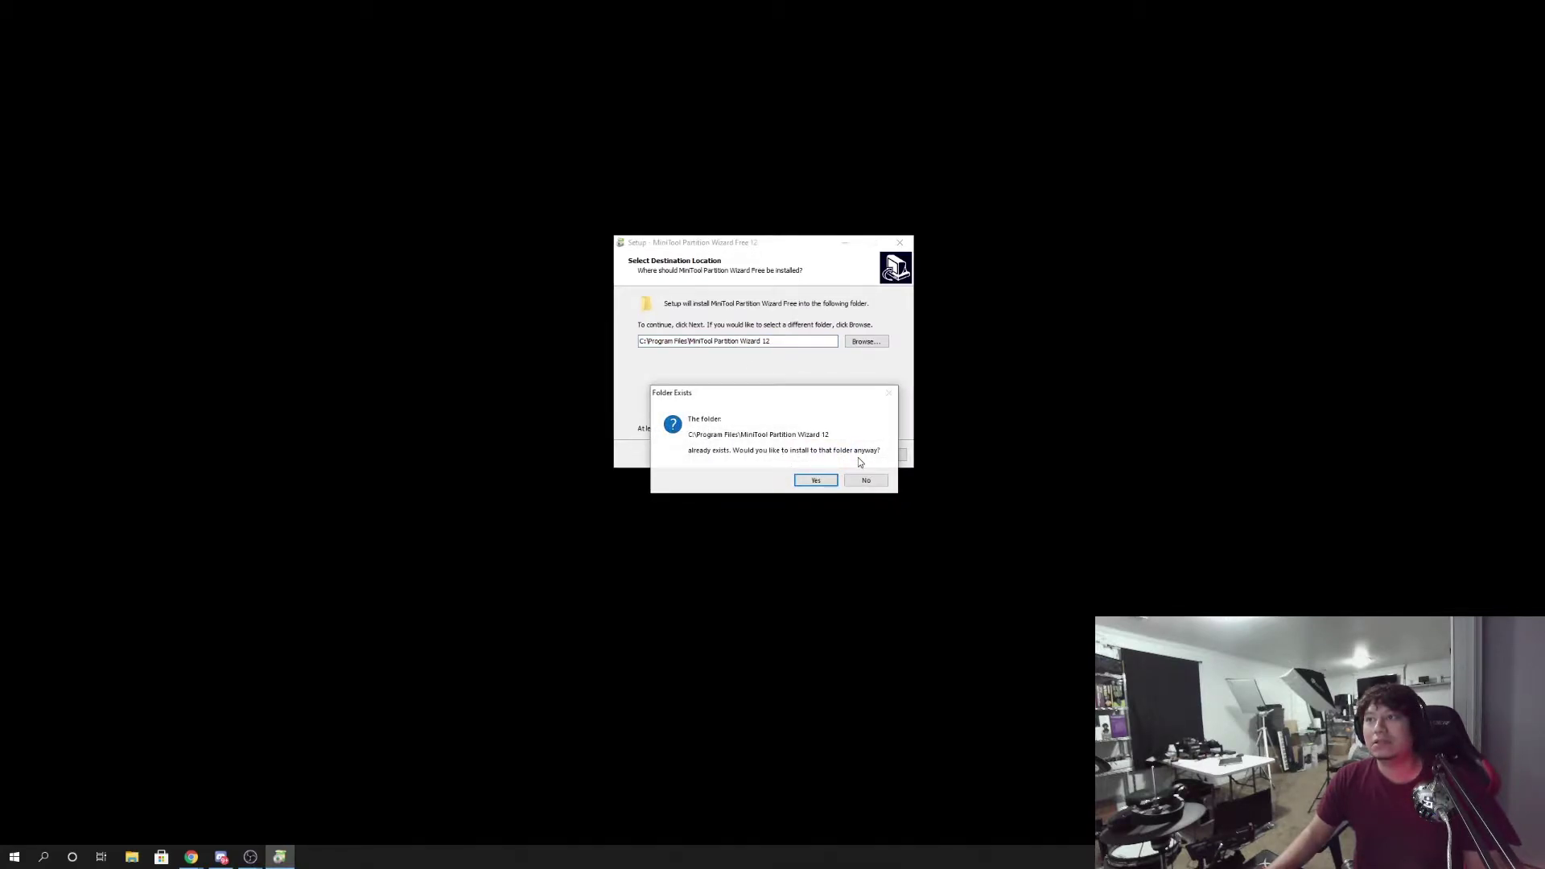
click(811, 480)
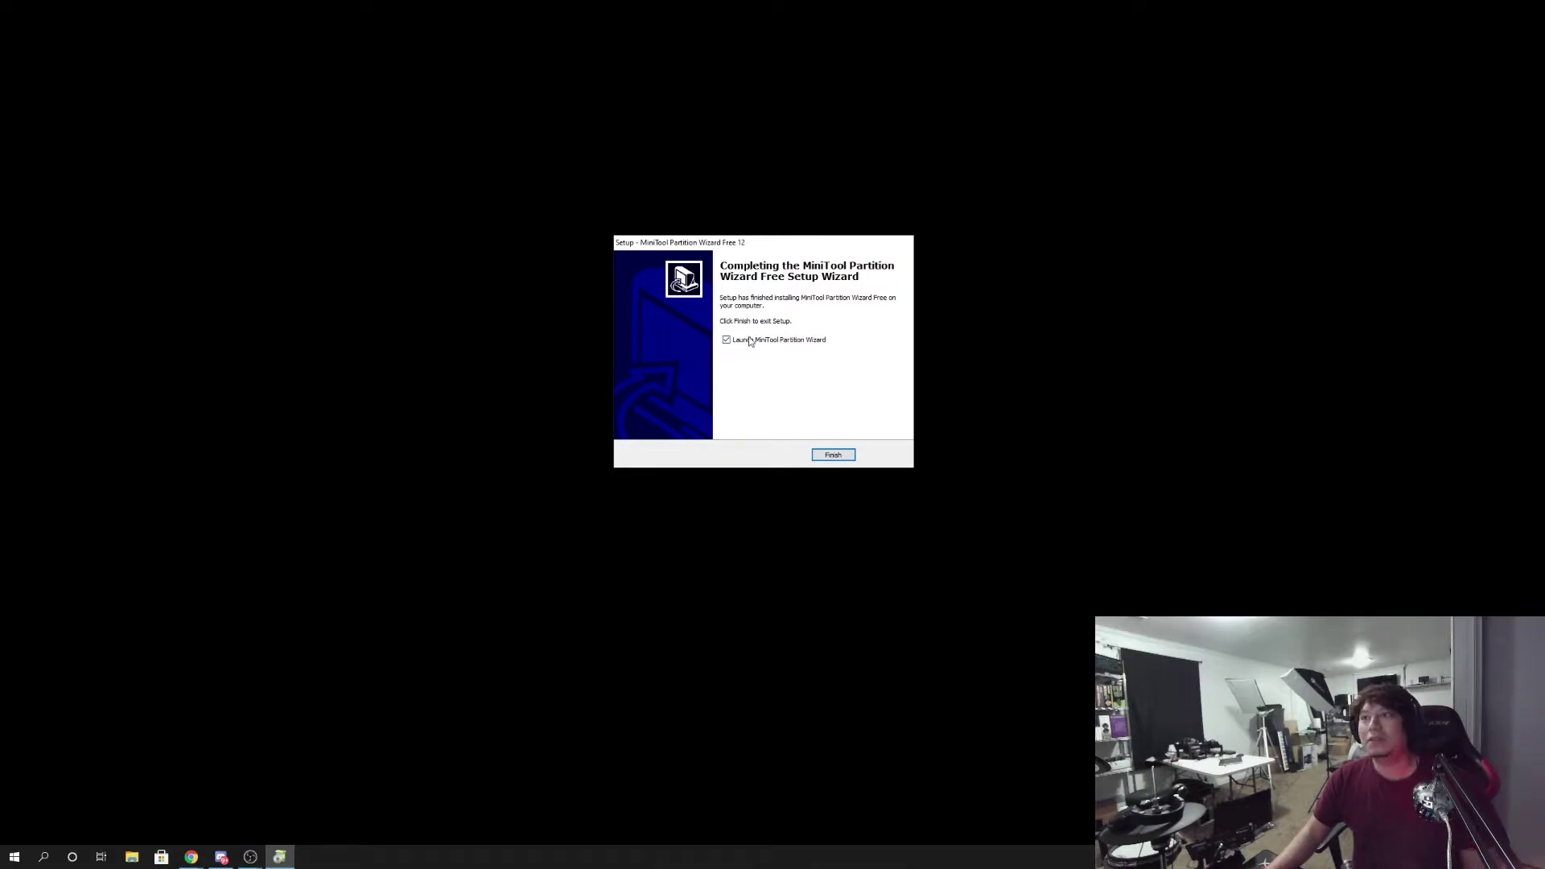
click(833, 455)
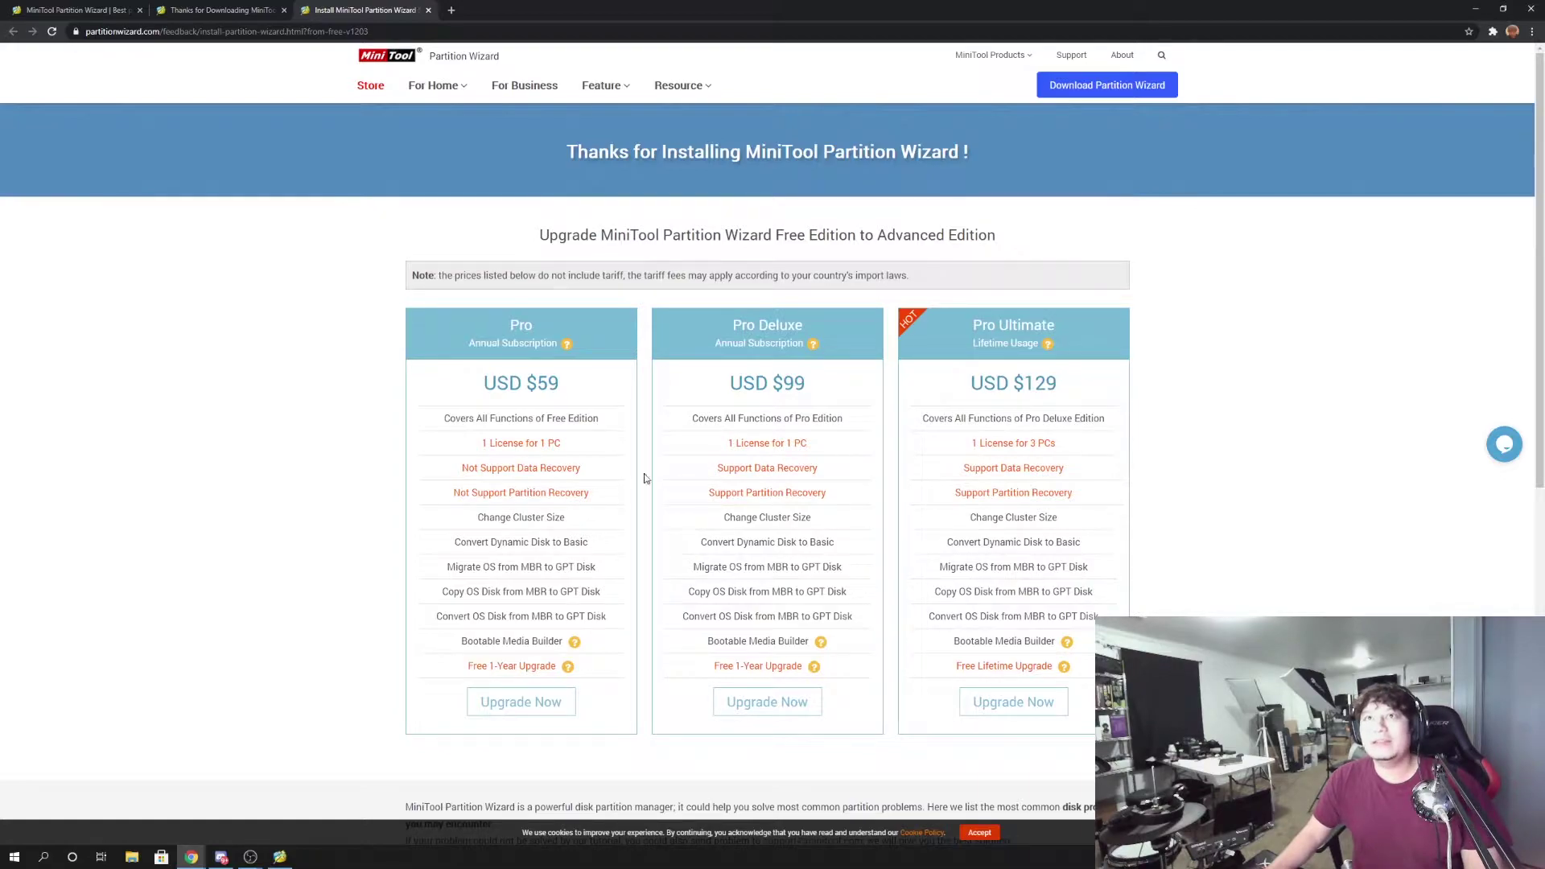
Step: Close the MiniTool web pages along with the browser and maximize the Partition Wizard window
click(218, 10)
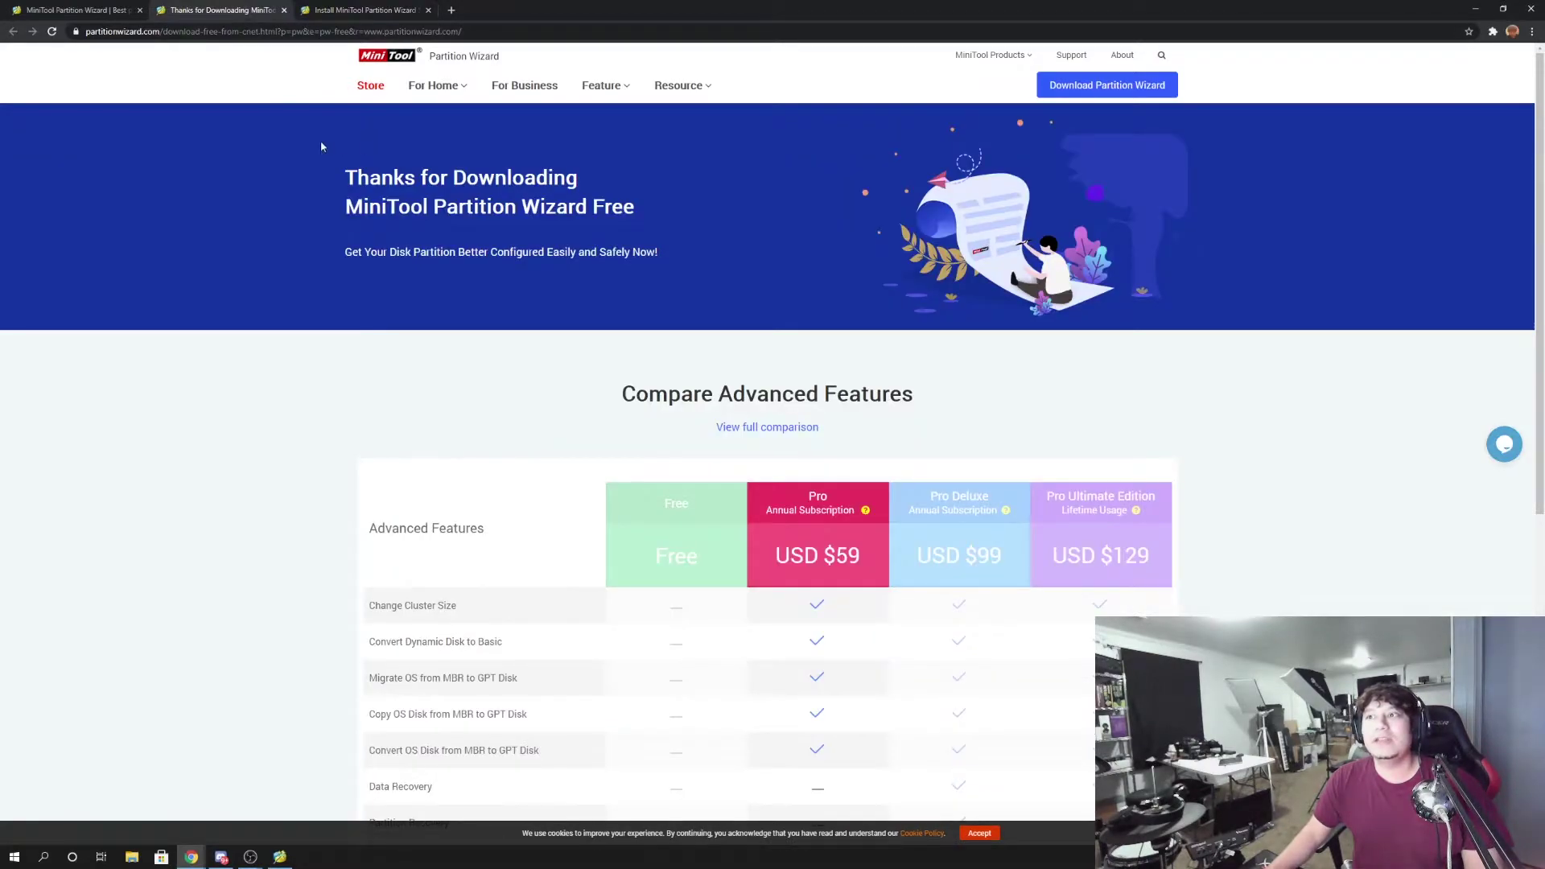
click(283, 9)
click(283, 10)
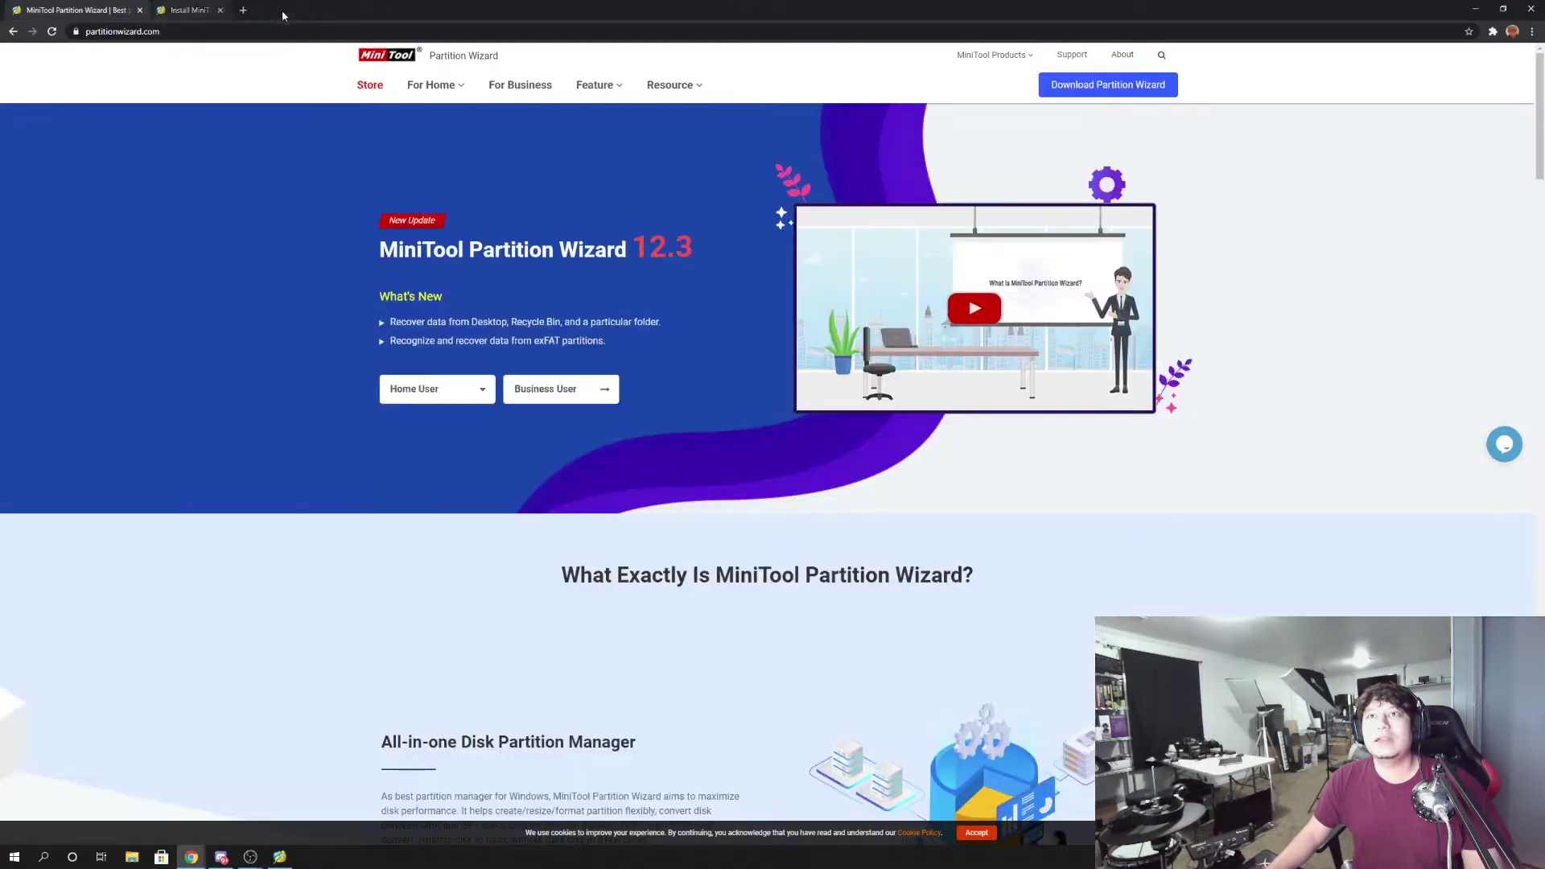
click(1531, 9)
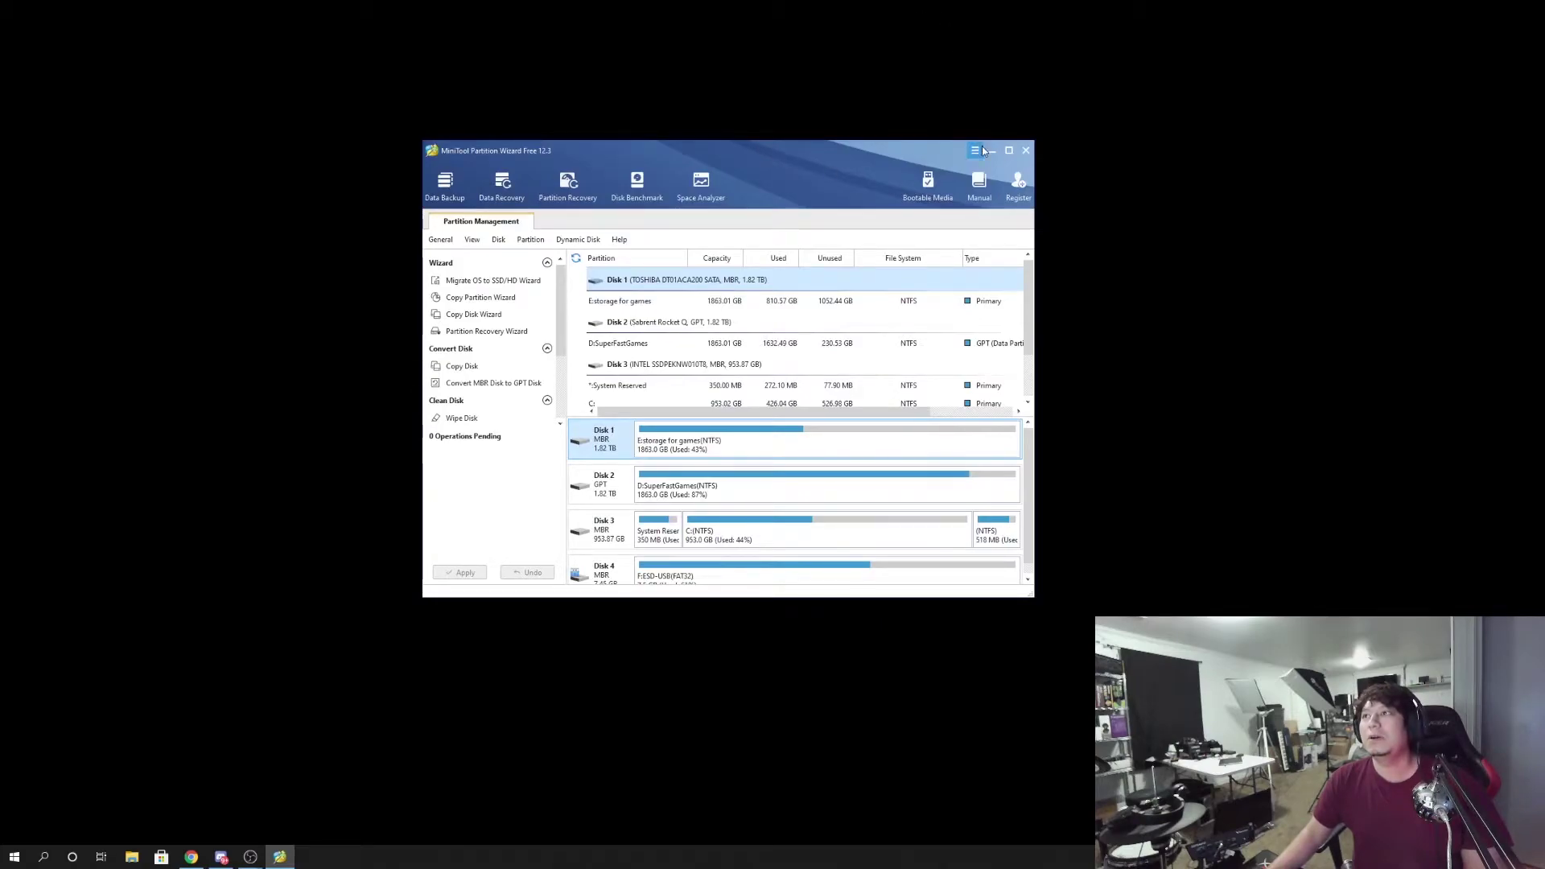
click(1009, 151)
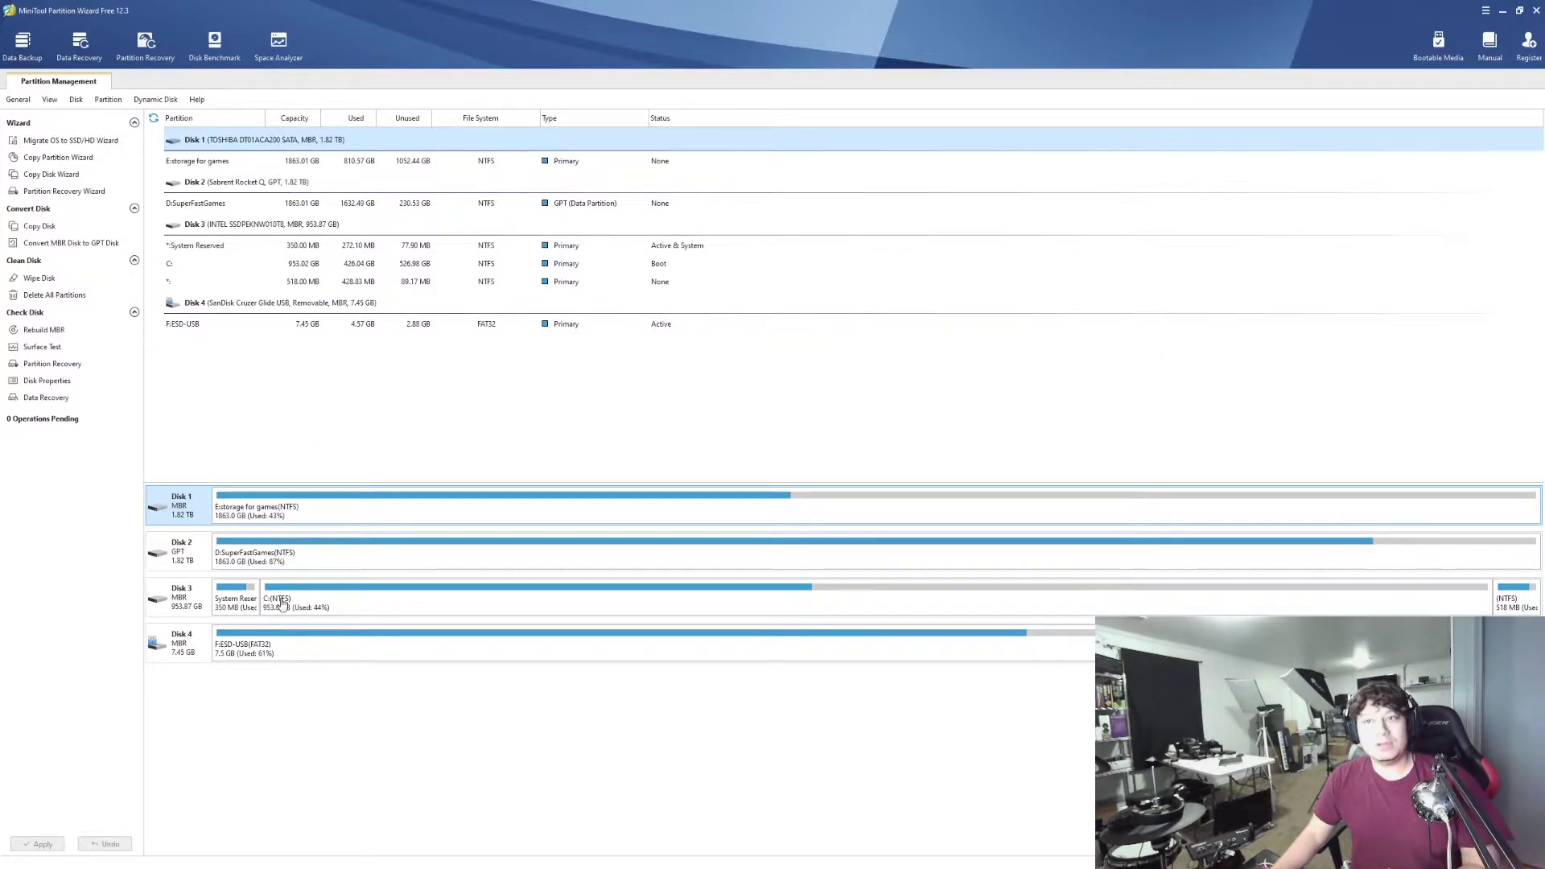
Step: Examine Disk 3, Disk 2 and Disk 1 one after another in the disk map
click(188, 610)
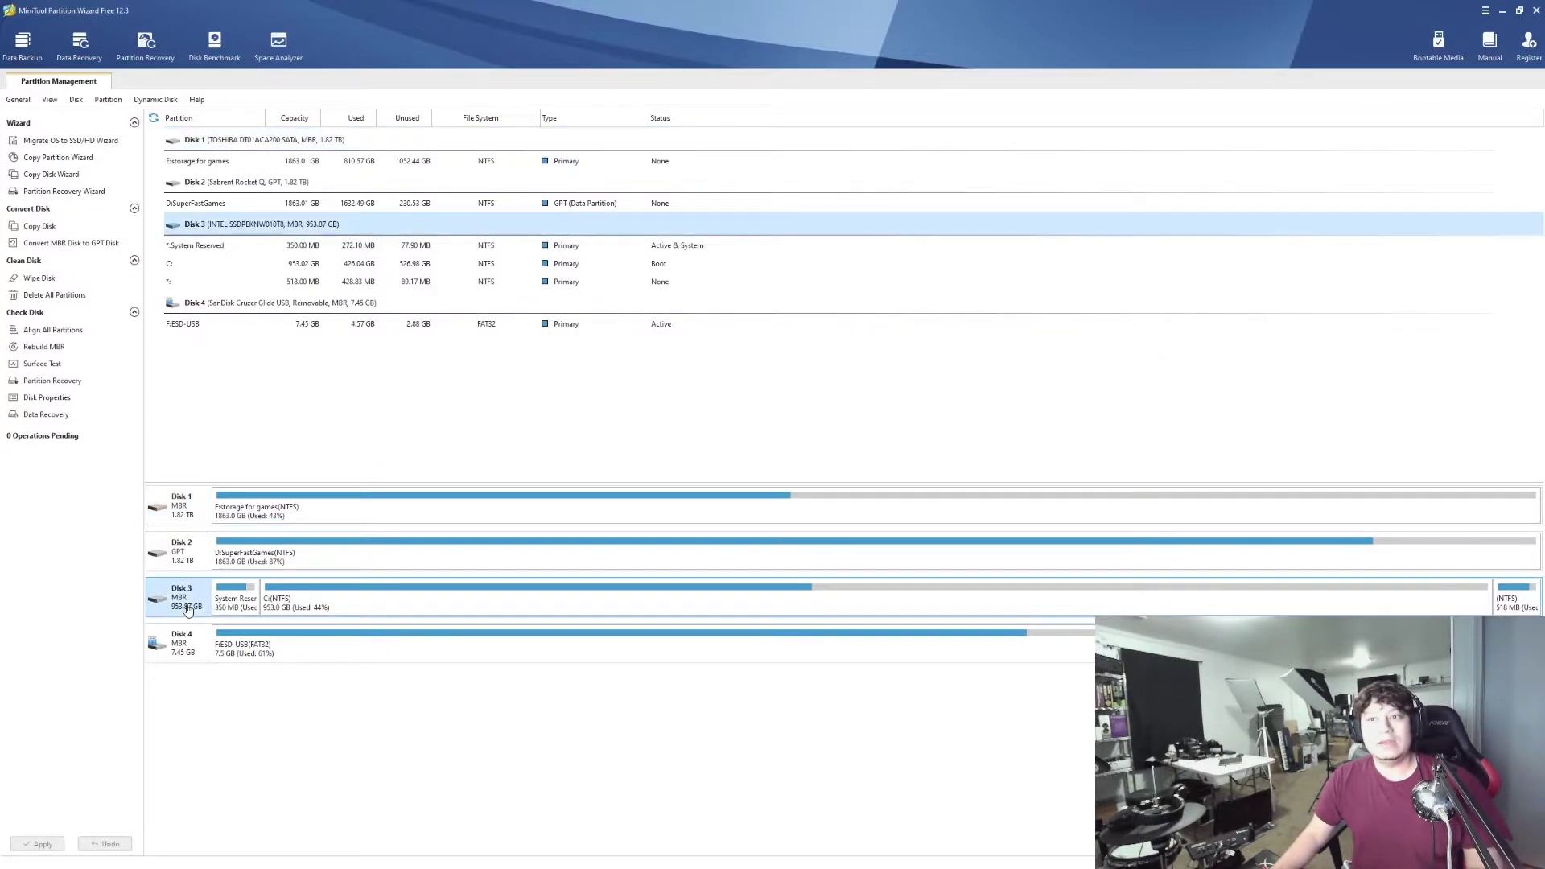
click(183, 561)
click(185, 513)
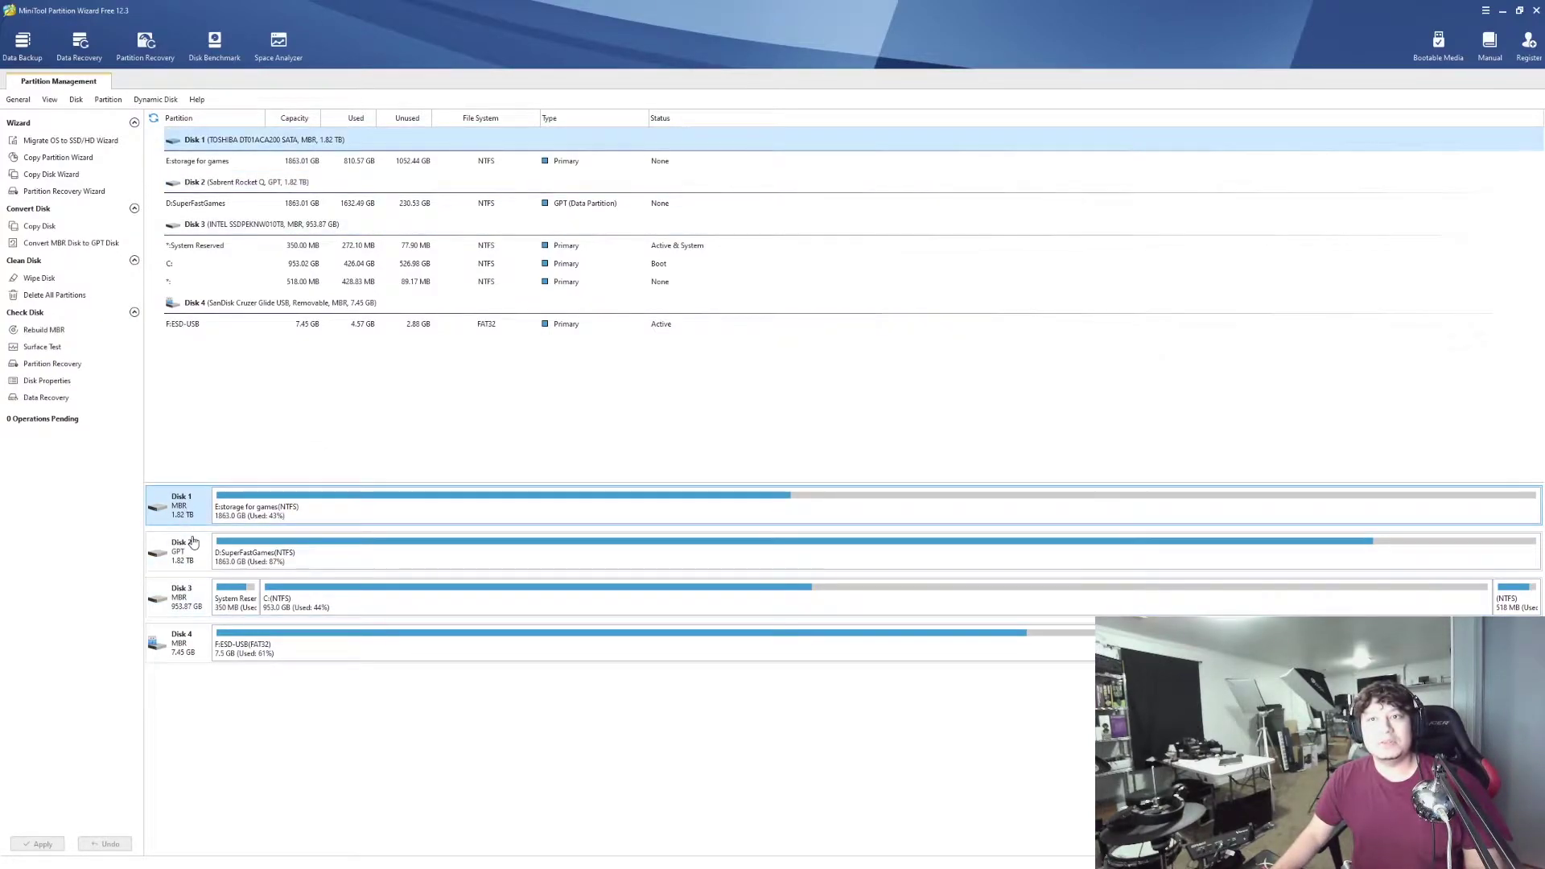
Step: Delete all partitions on Disk 4, the removable SanDisk USB drive, and apply the pending operation
click(189, 648)
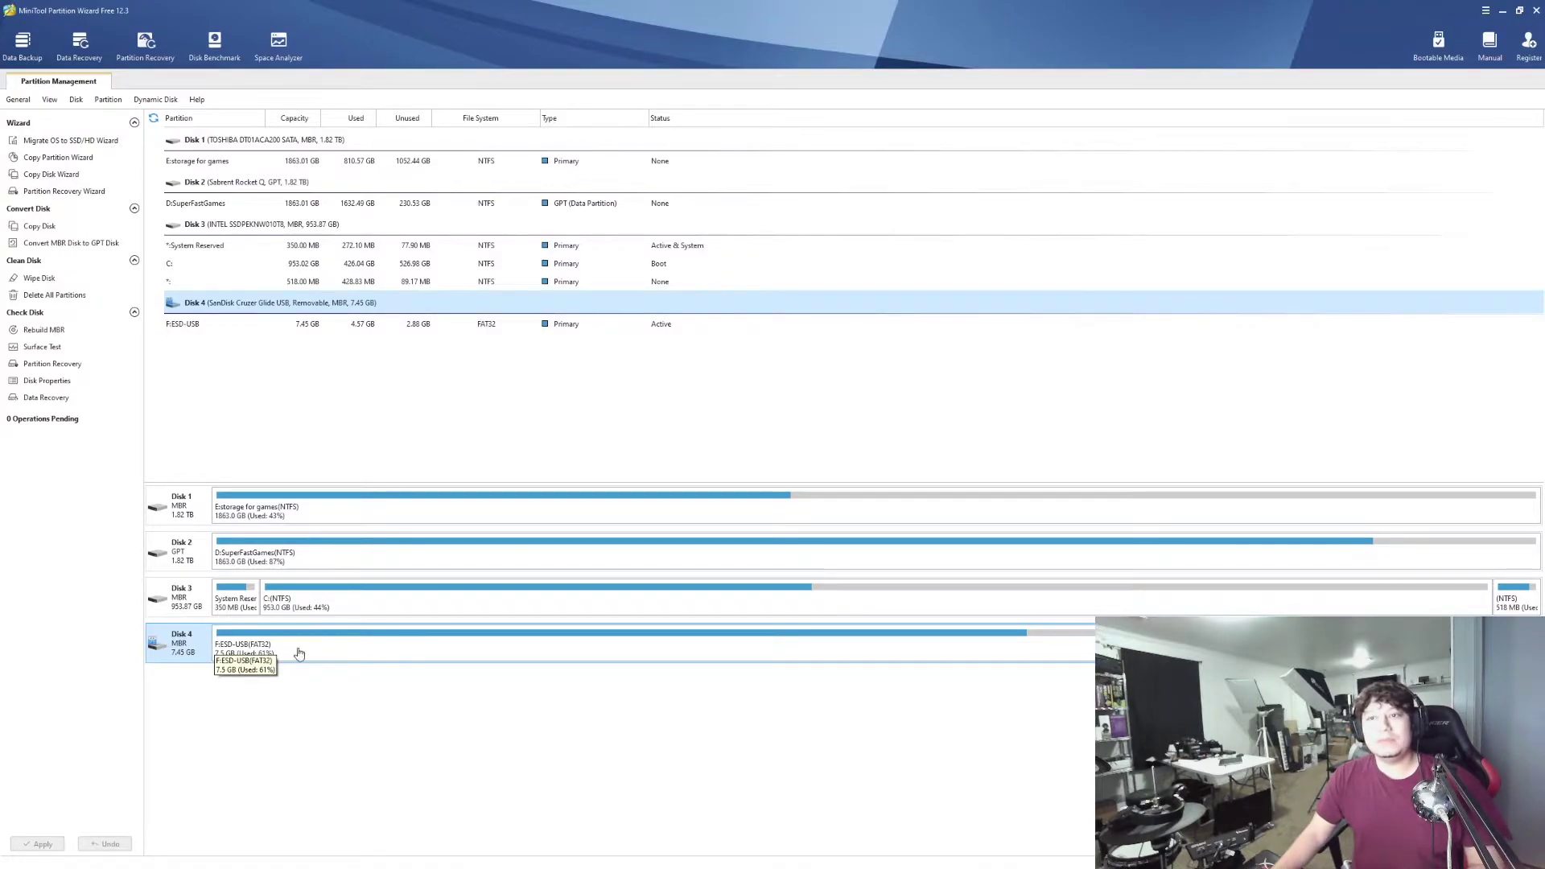
right_click(182, 650)
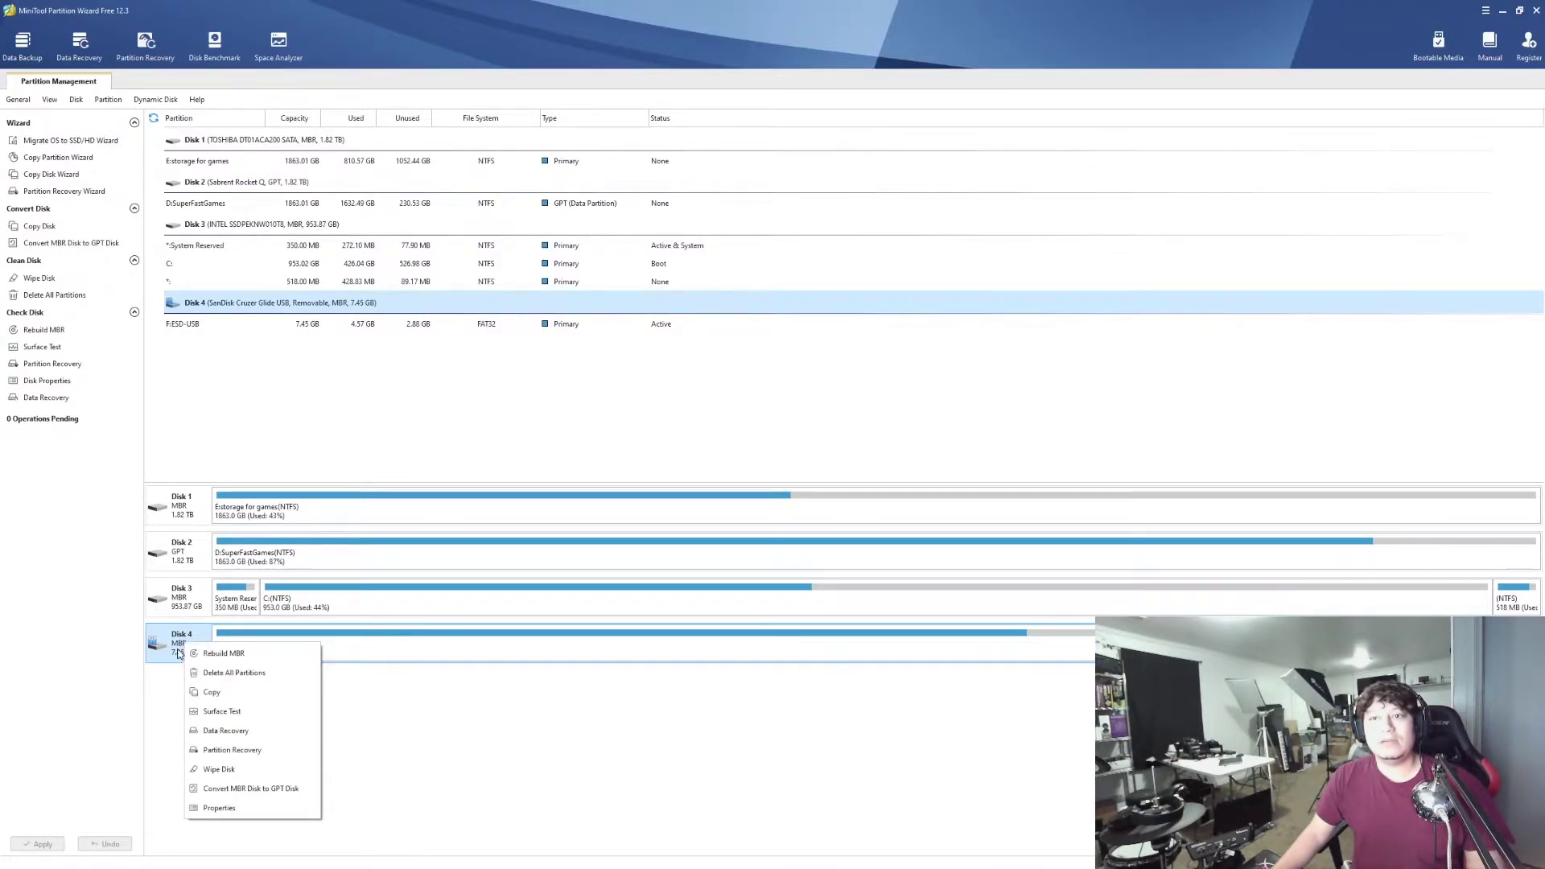
click(227, 674)
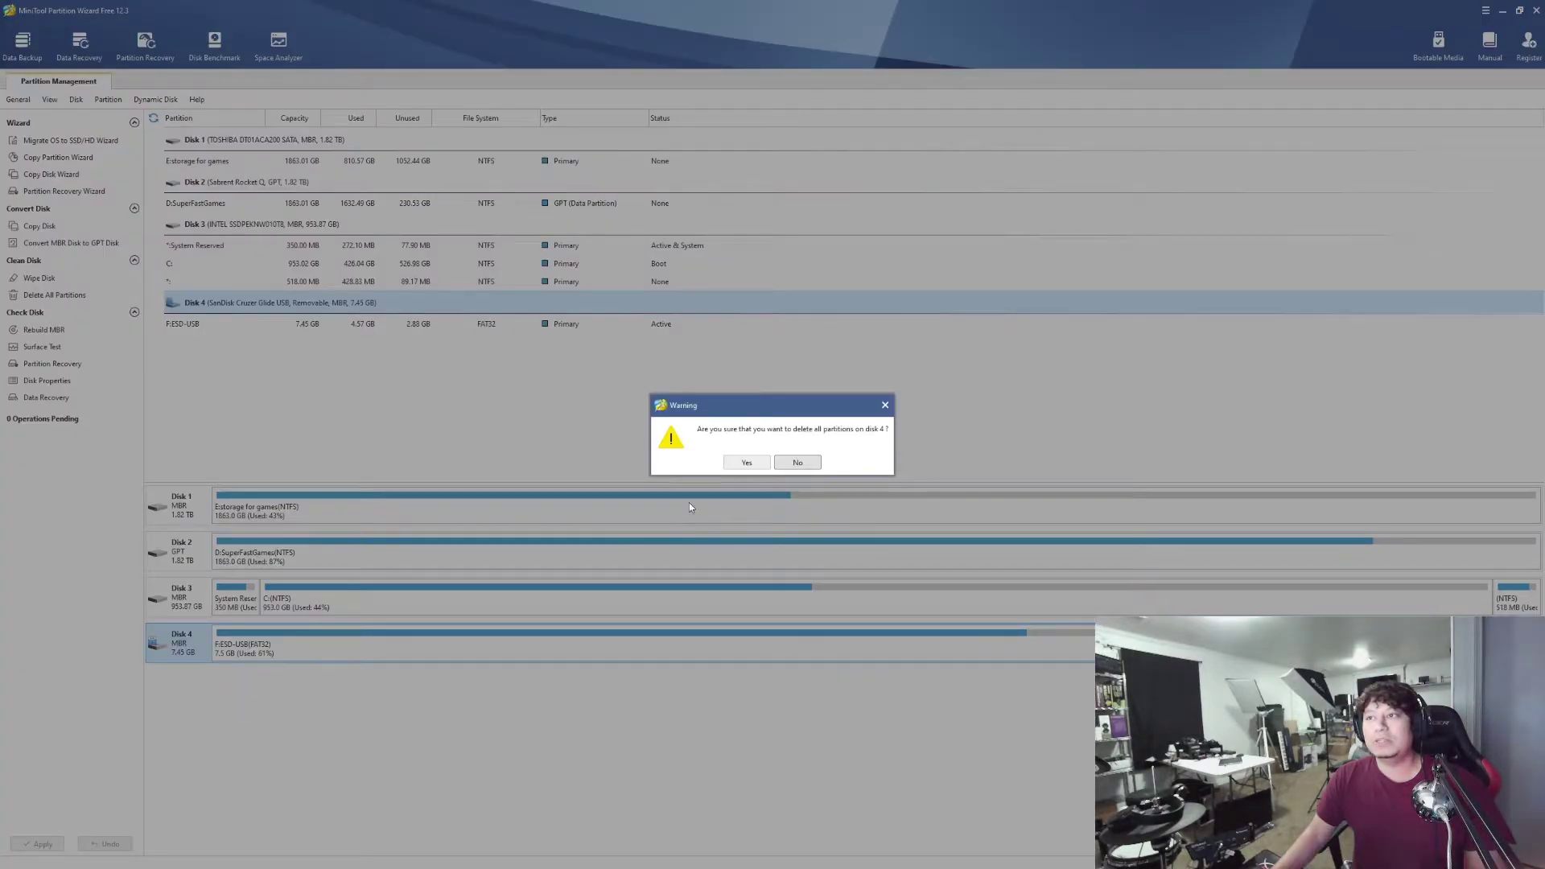
click(746, 463)
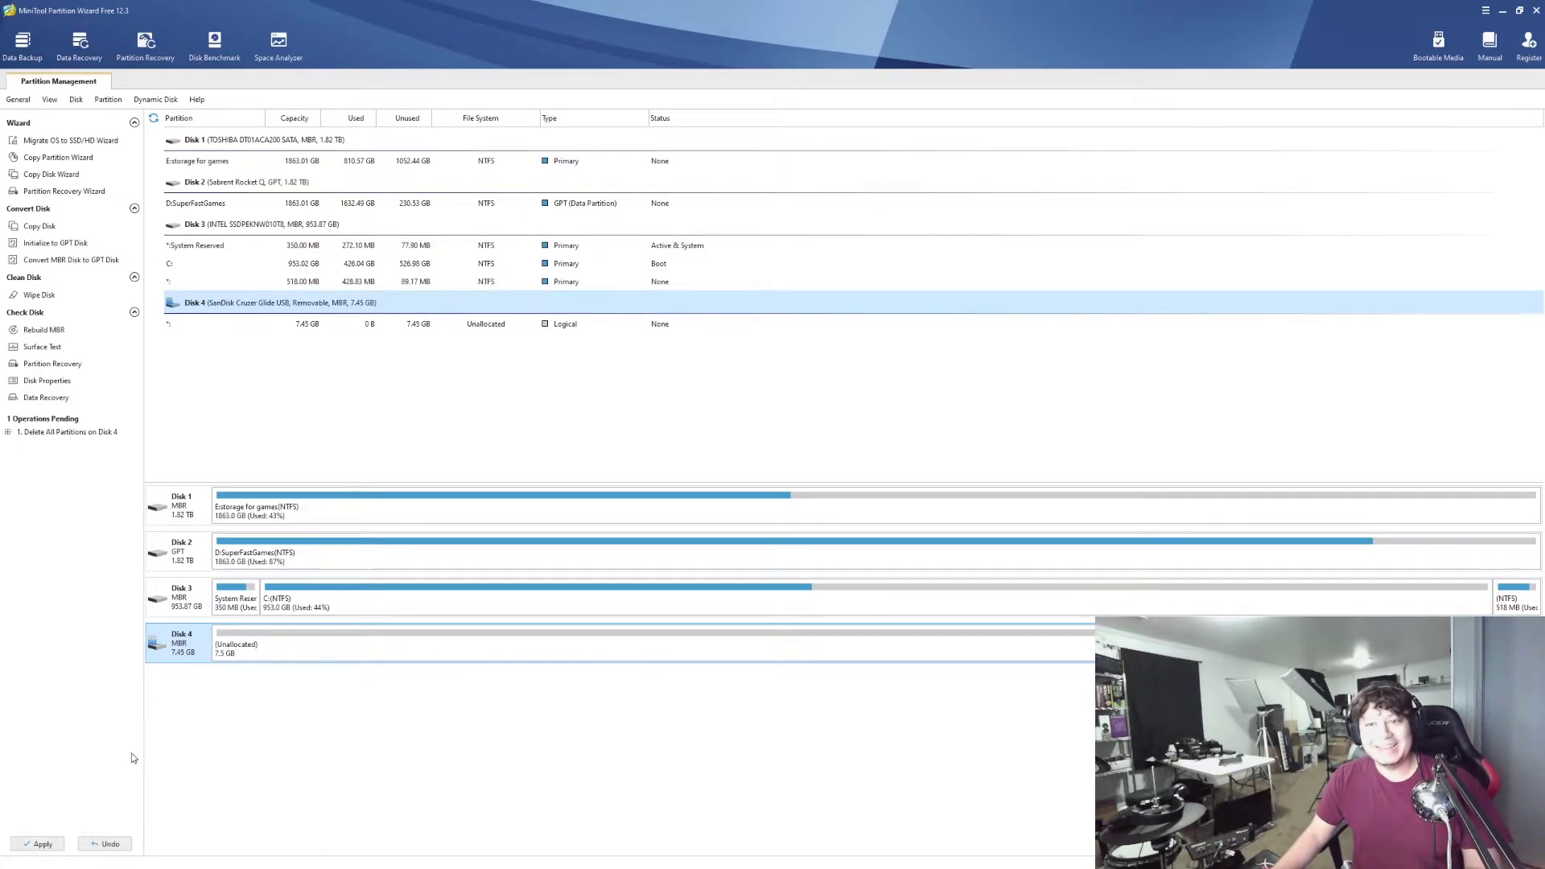
click(44, 845)
click(746, 467)
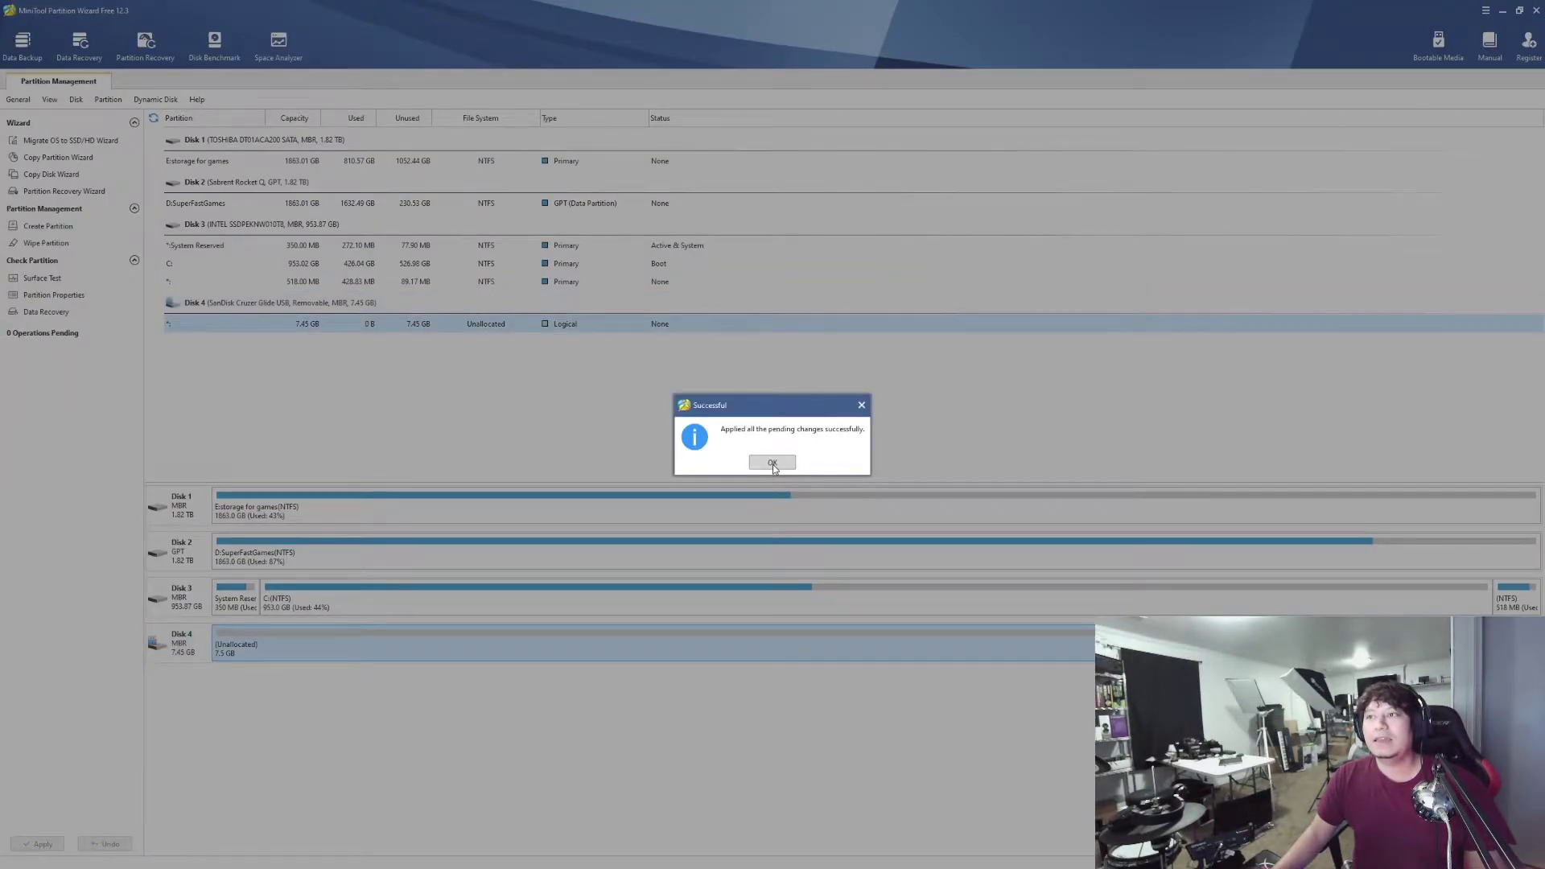
click(772, 463)
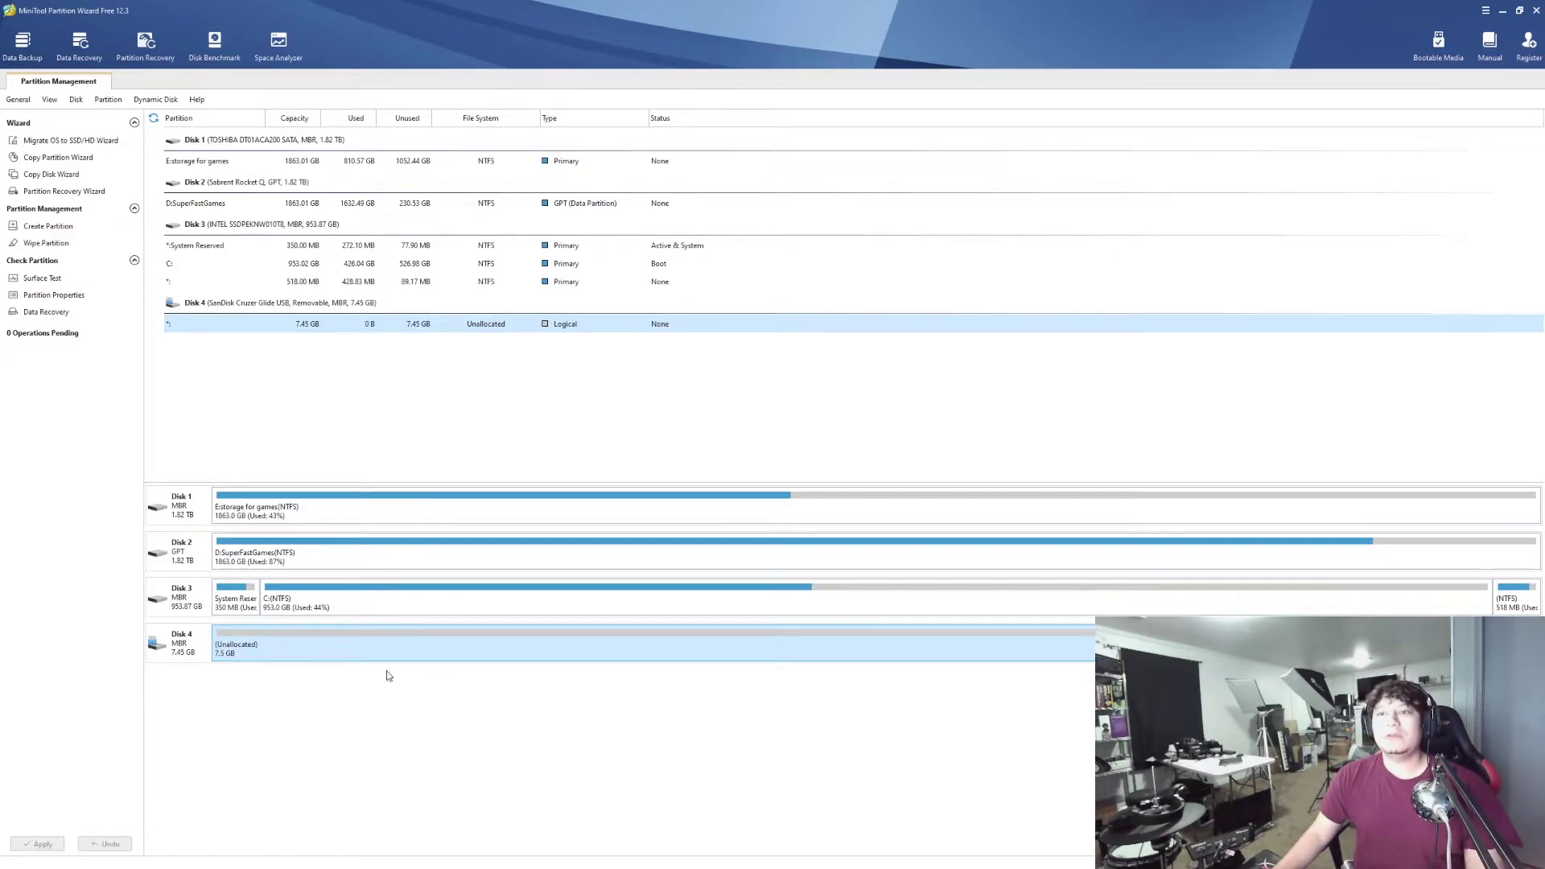
Step: Create a primary NTFS partition labelled "Usb drive data" filling the unallocated space on Disk 4, and apply the pending changes
right_click(476, 651)
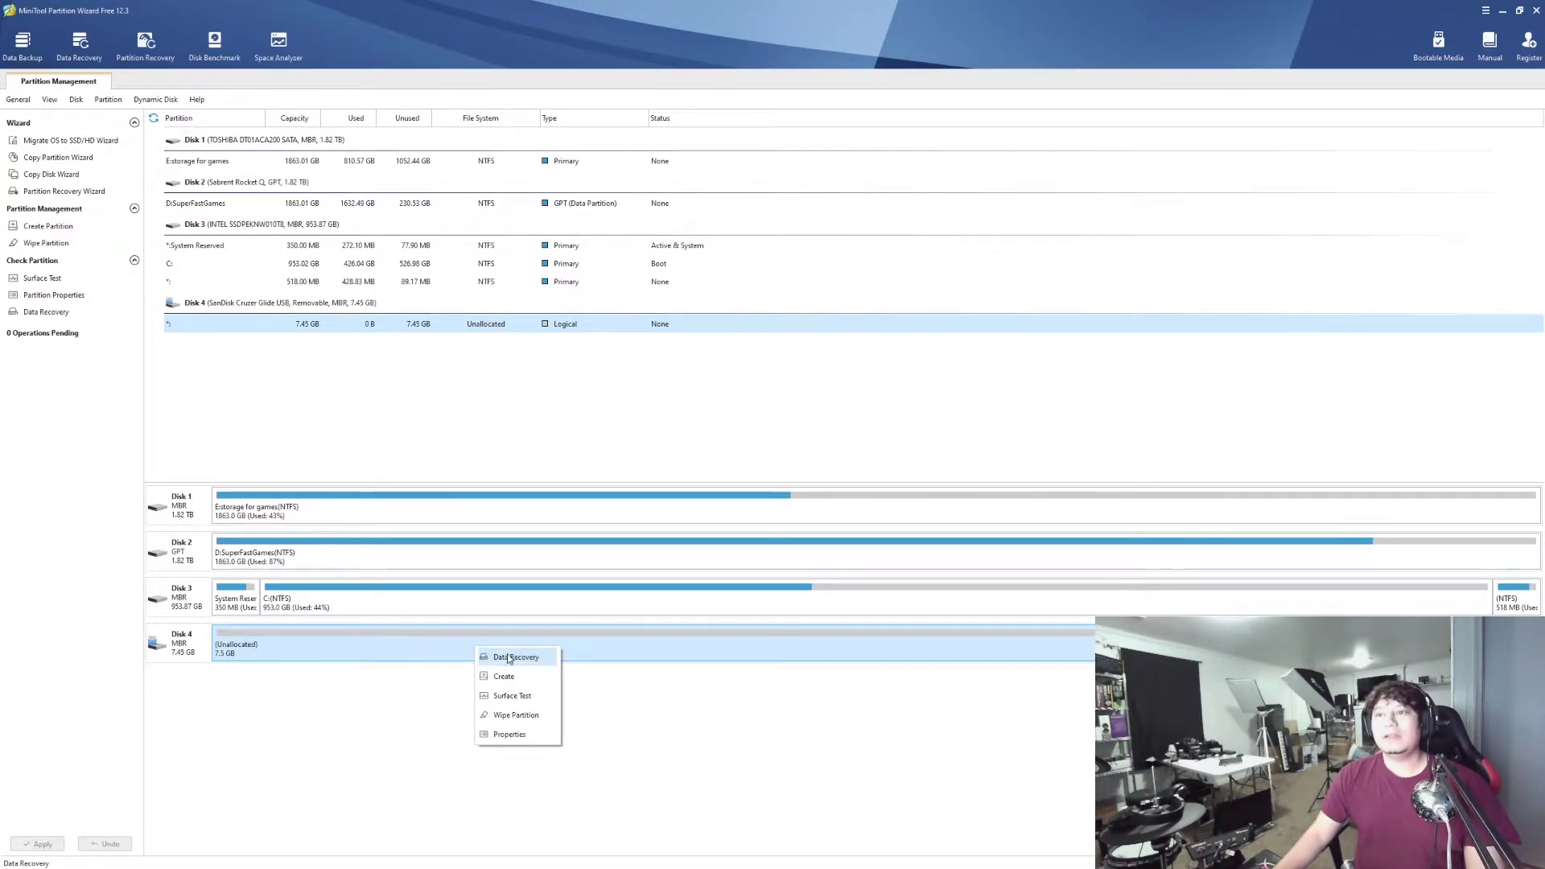
click(504, 676)
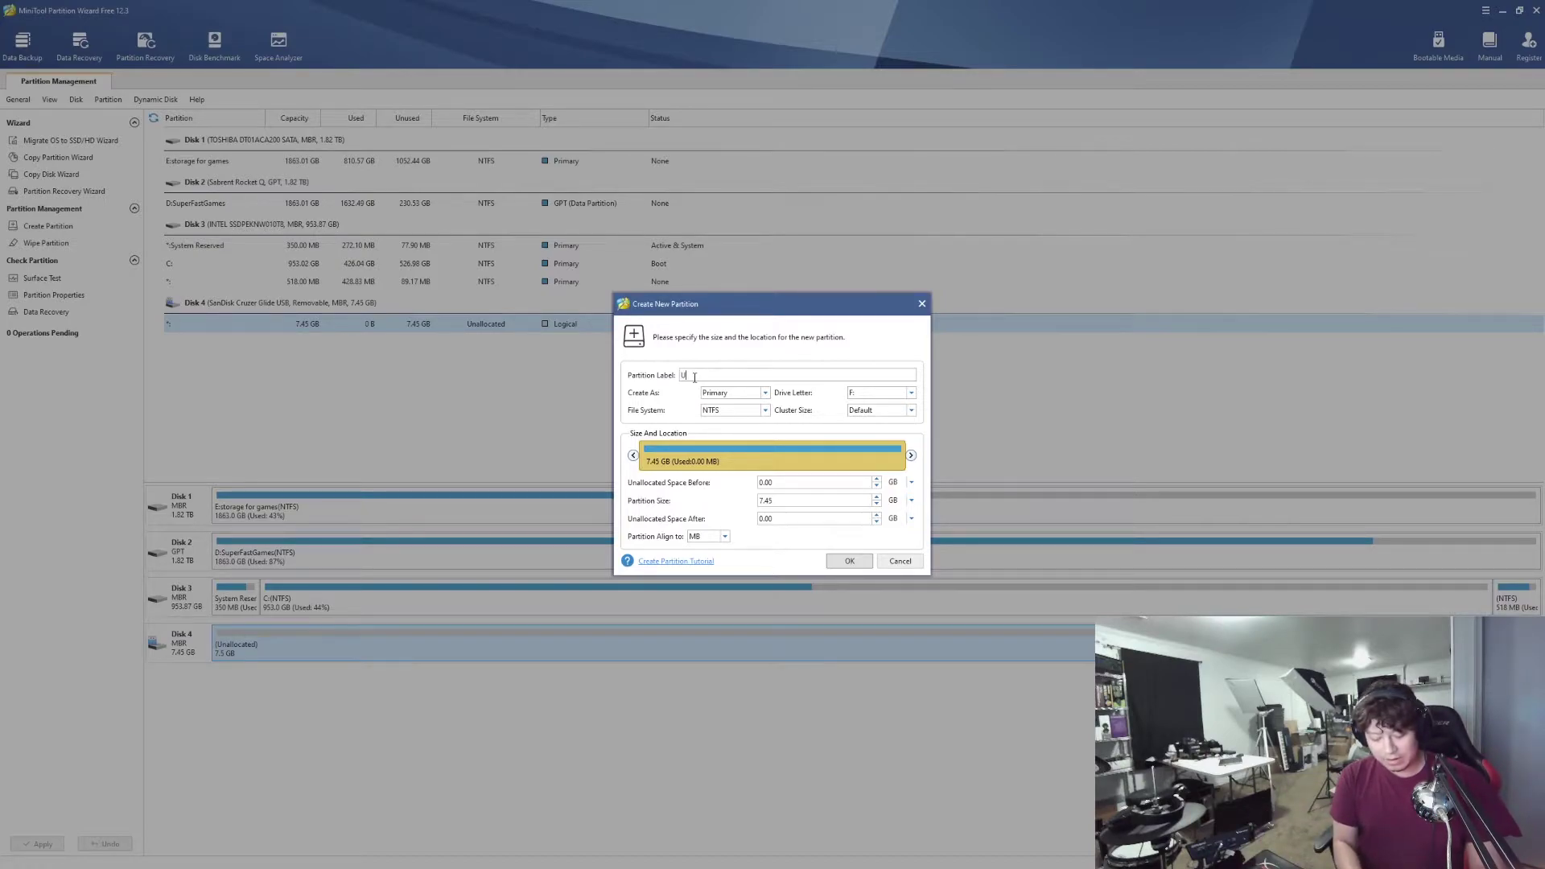
text(Usb drive data)
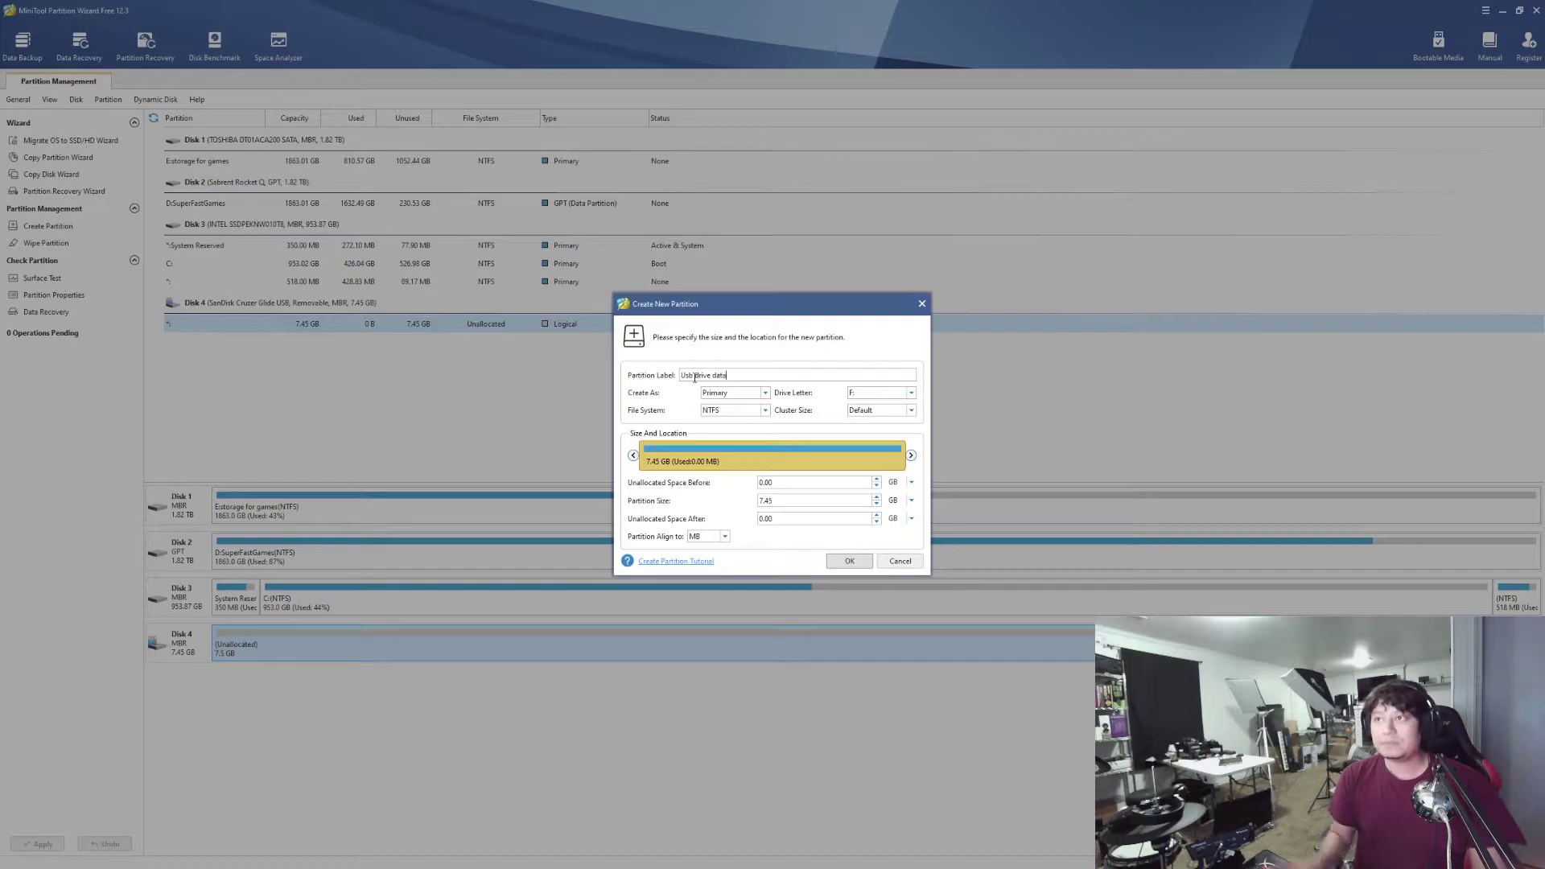
click(728, 411)
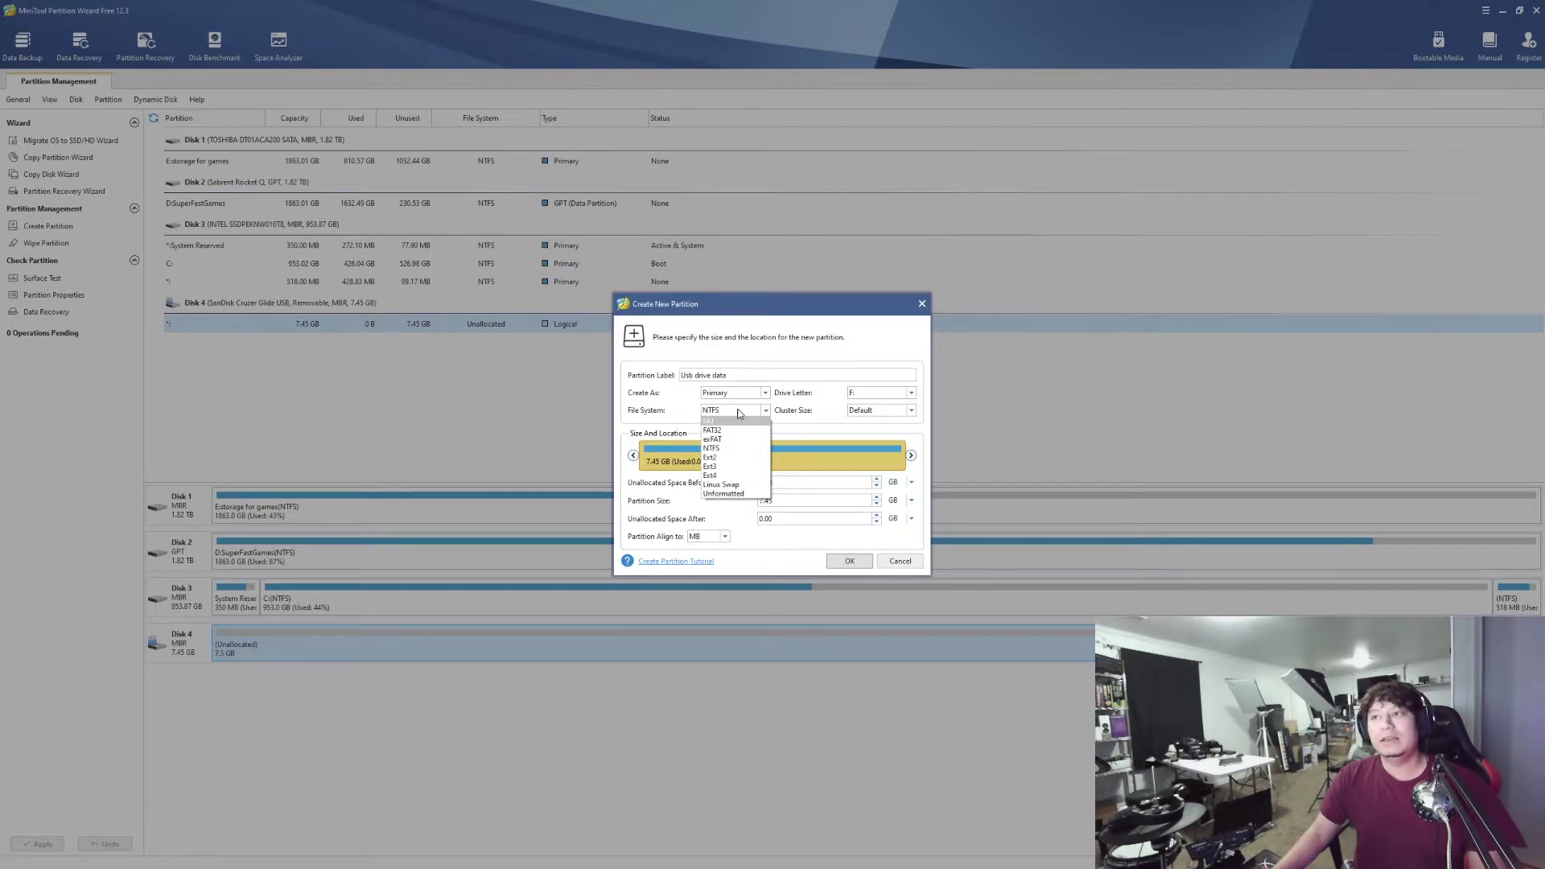
click(739, 412)
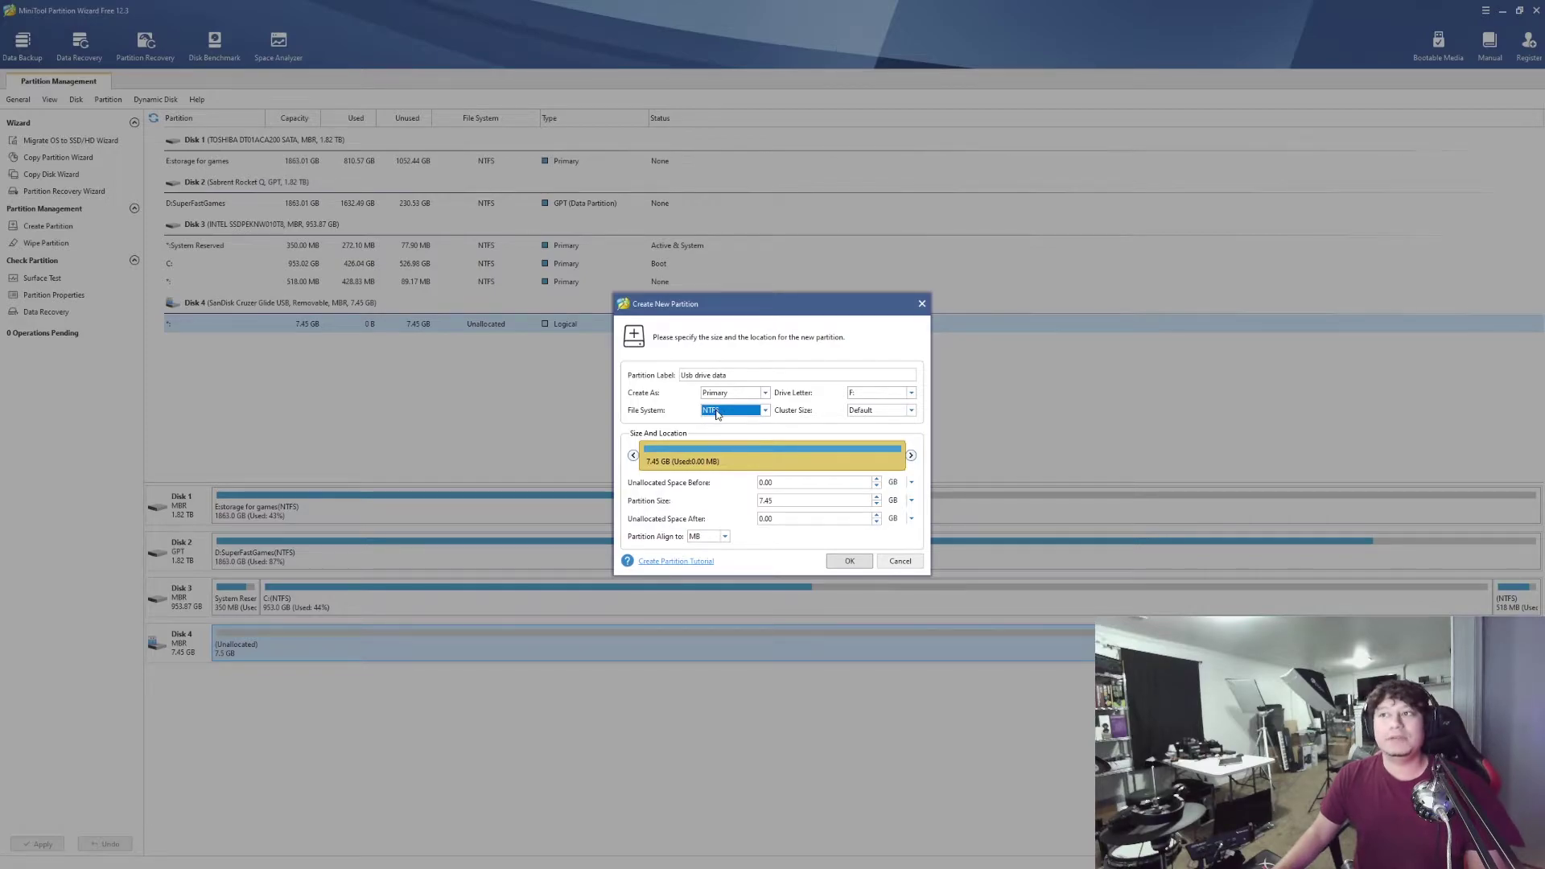
click(829, 560)
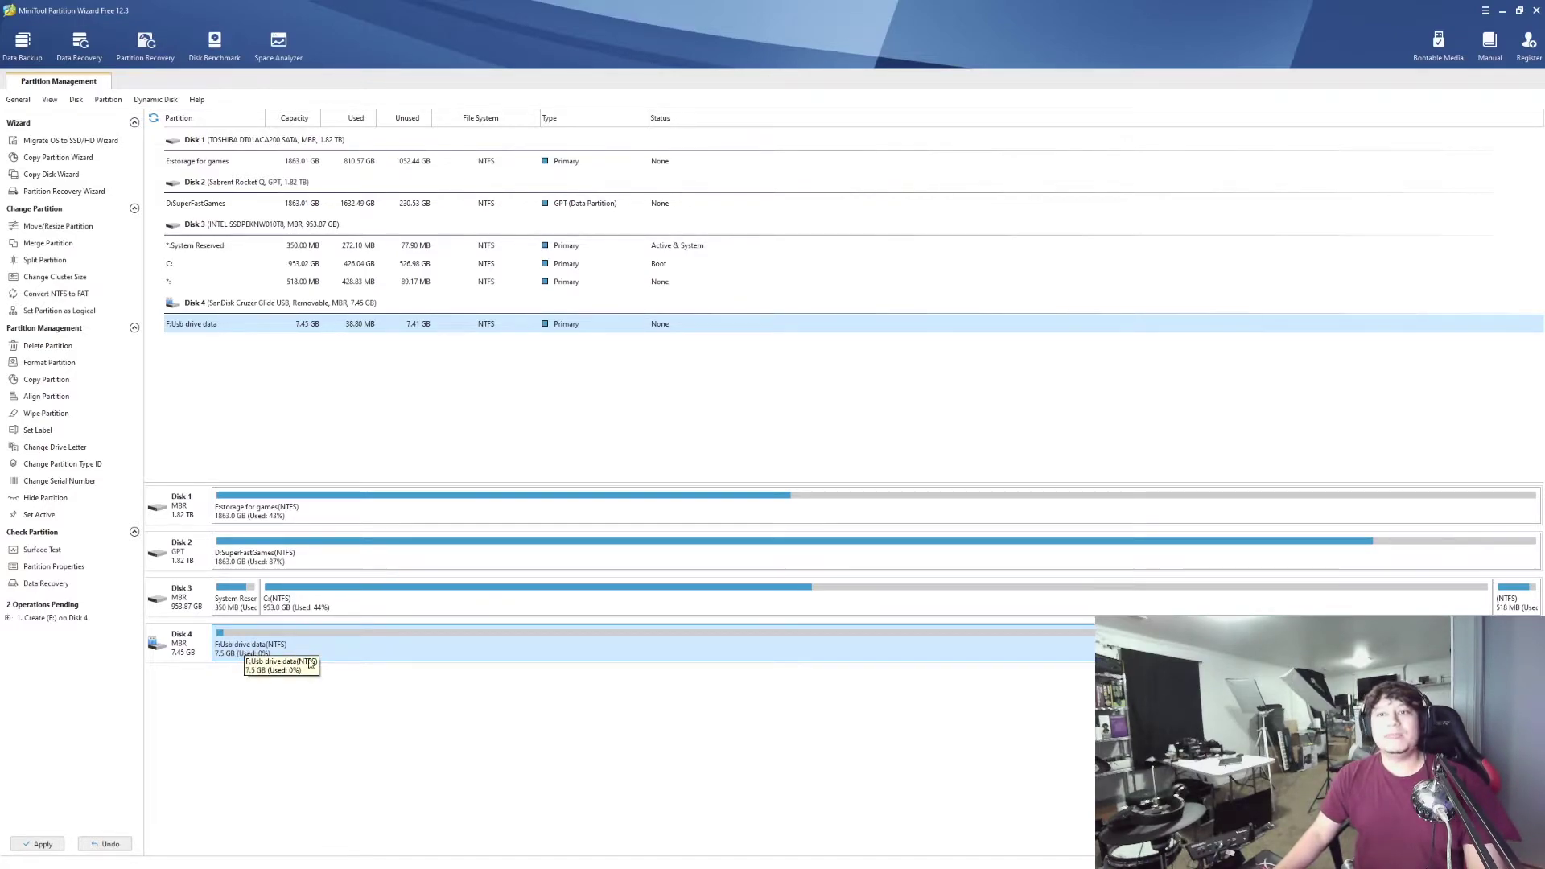
click(41, 842)
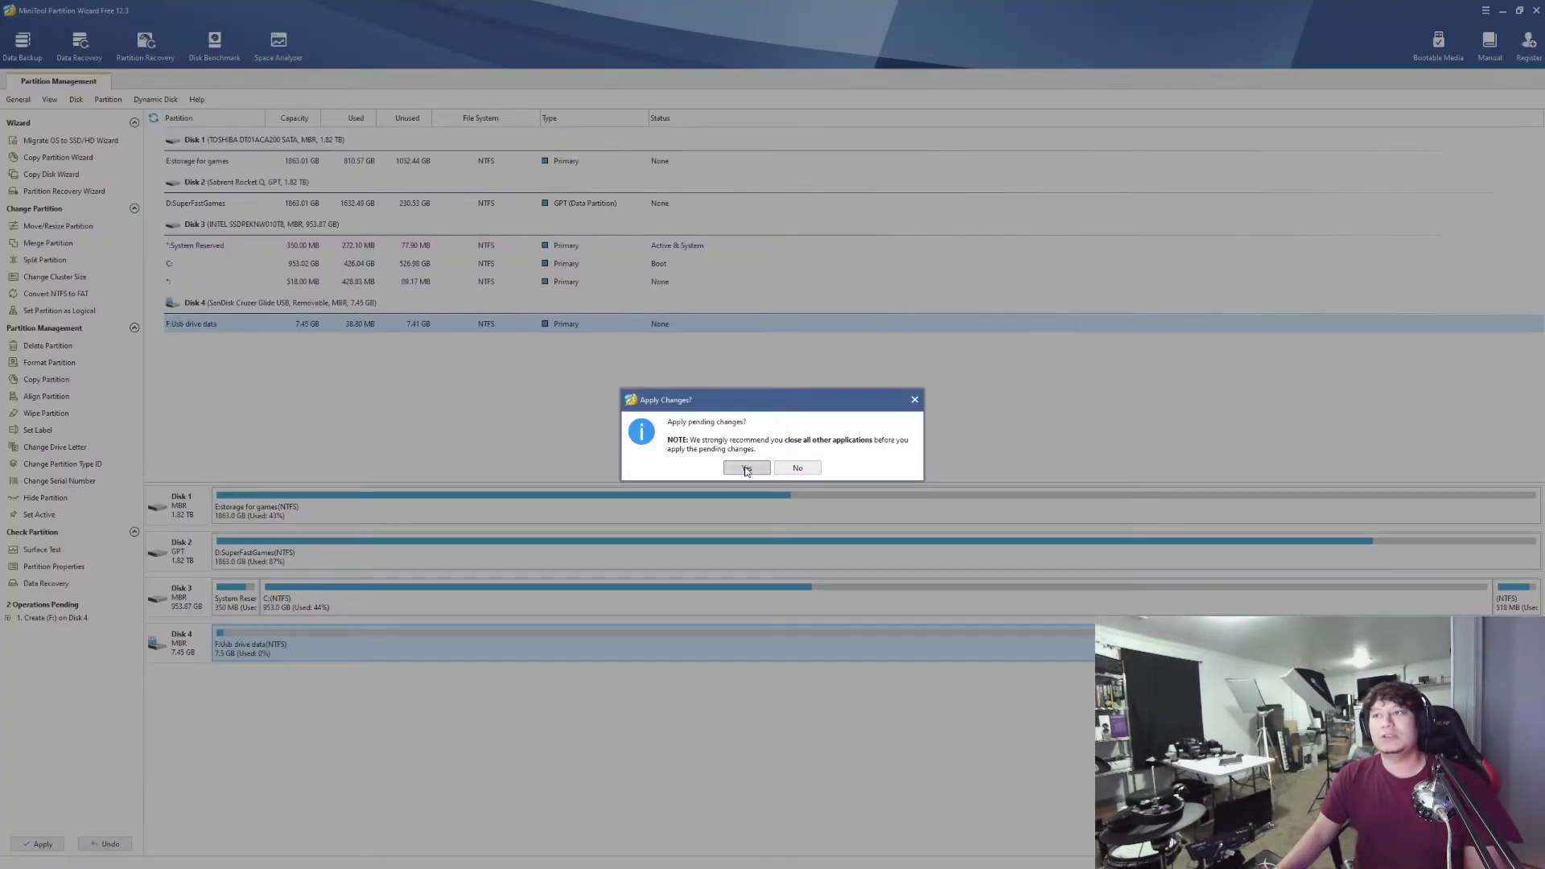
click(746, 469)
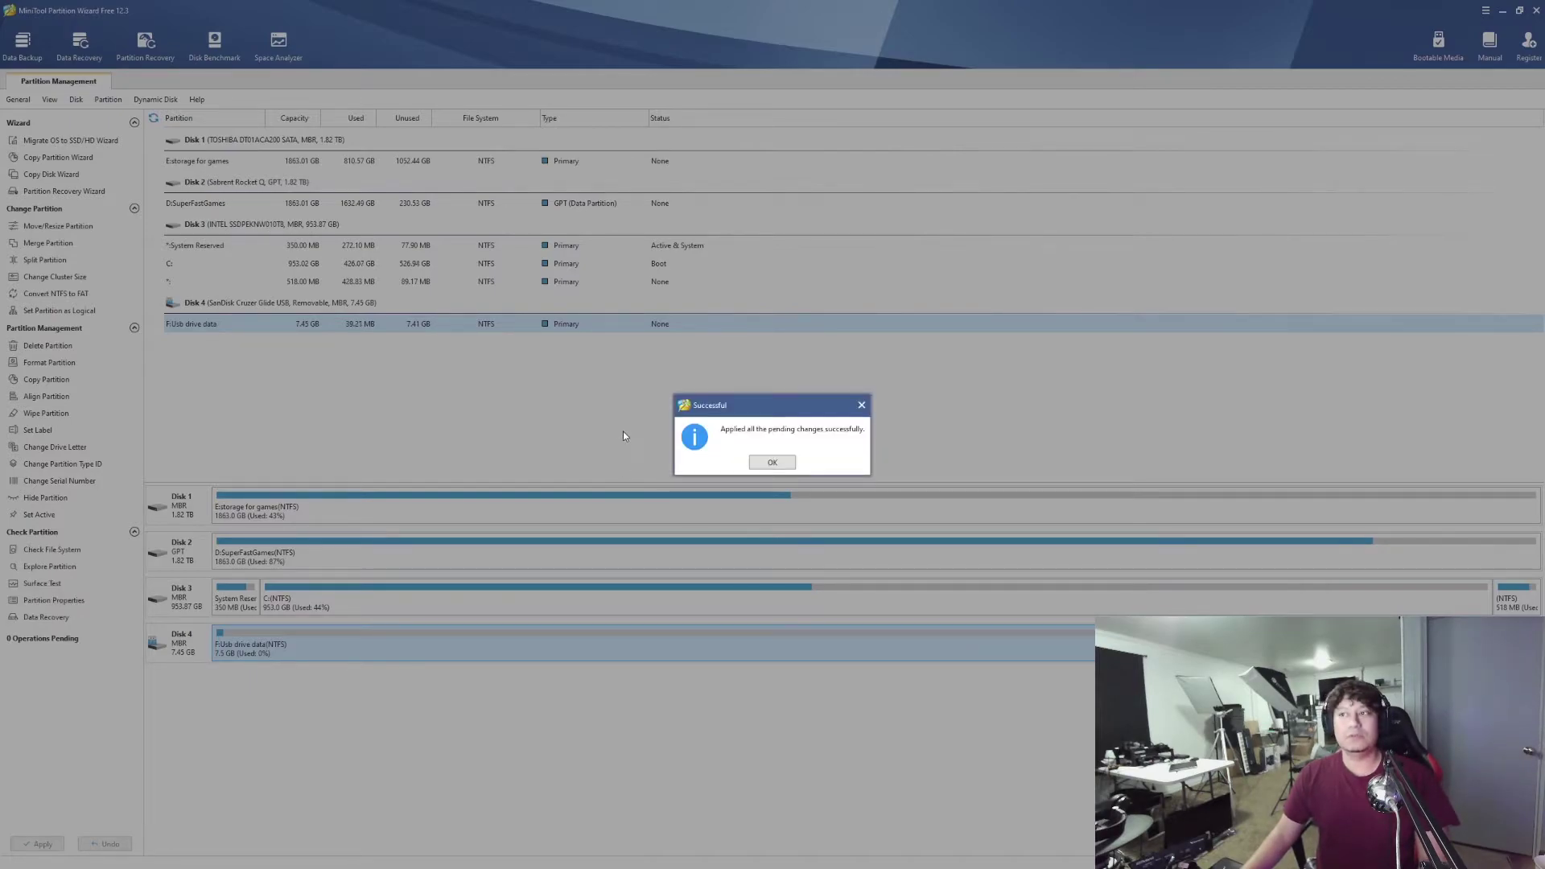
click(773, 463)
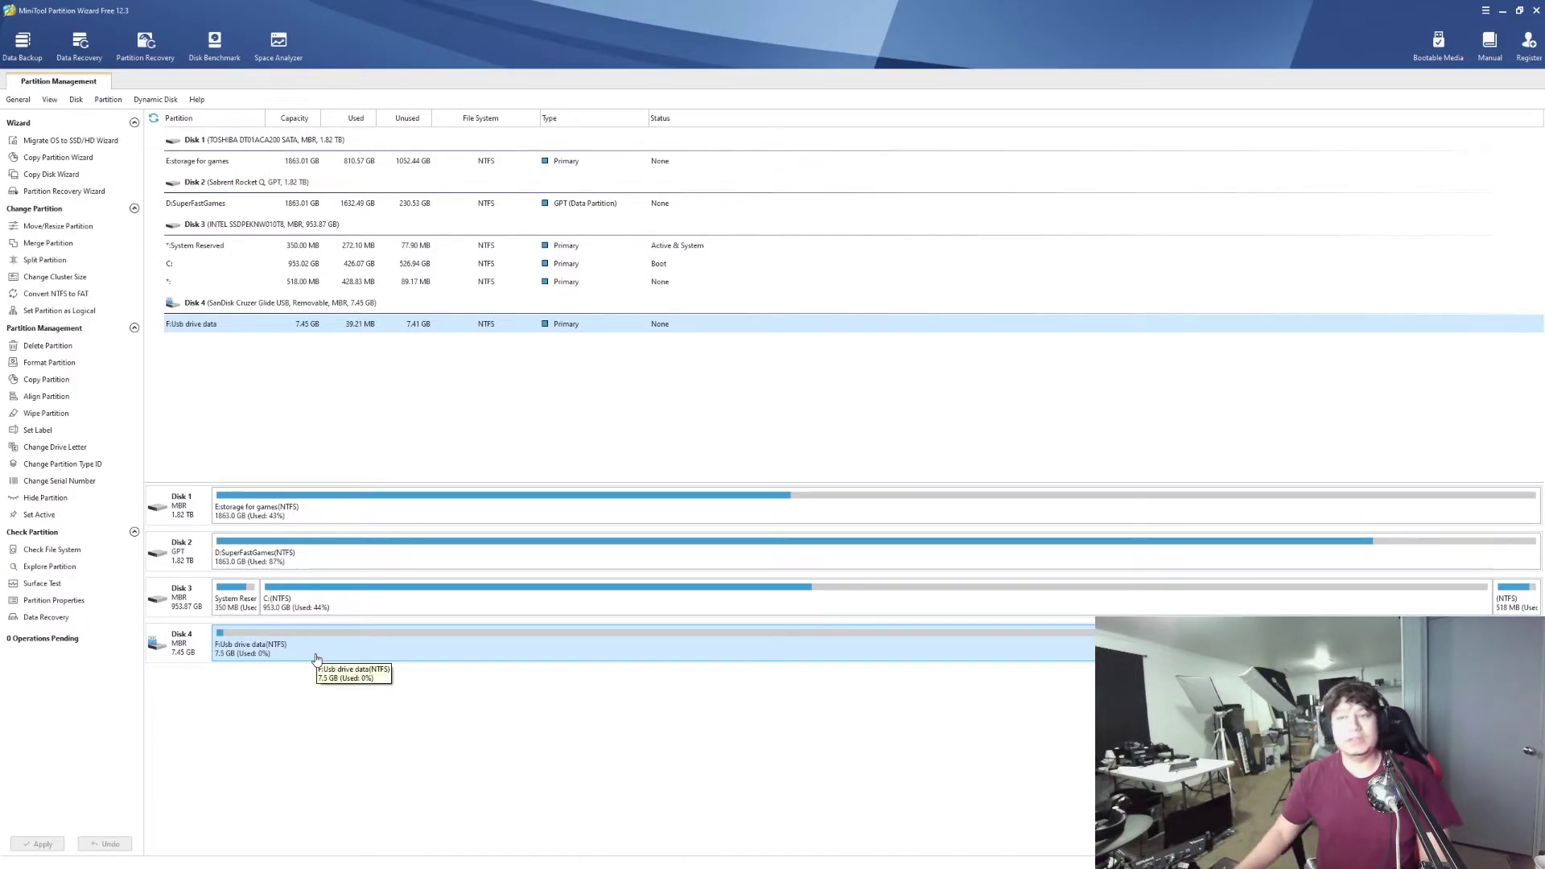
Step: Split the "Usb drive data" partition on Disk 4 into two partitions of about 3.7 GB each and apply the changes
right_click(535, 644)
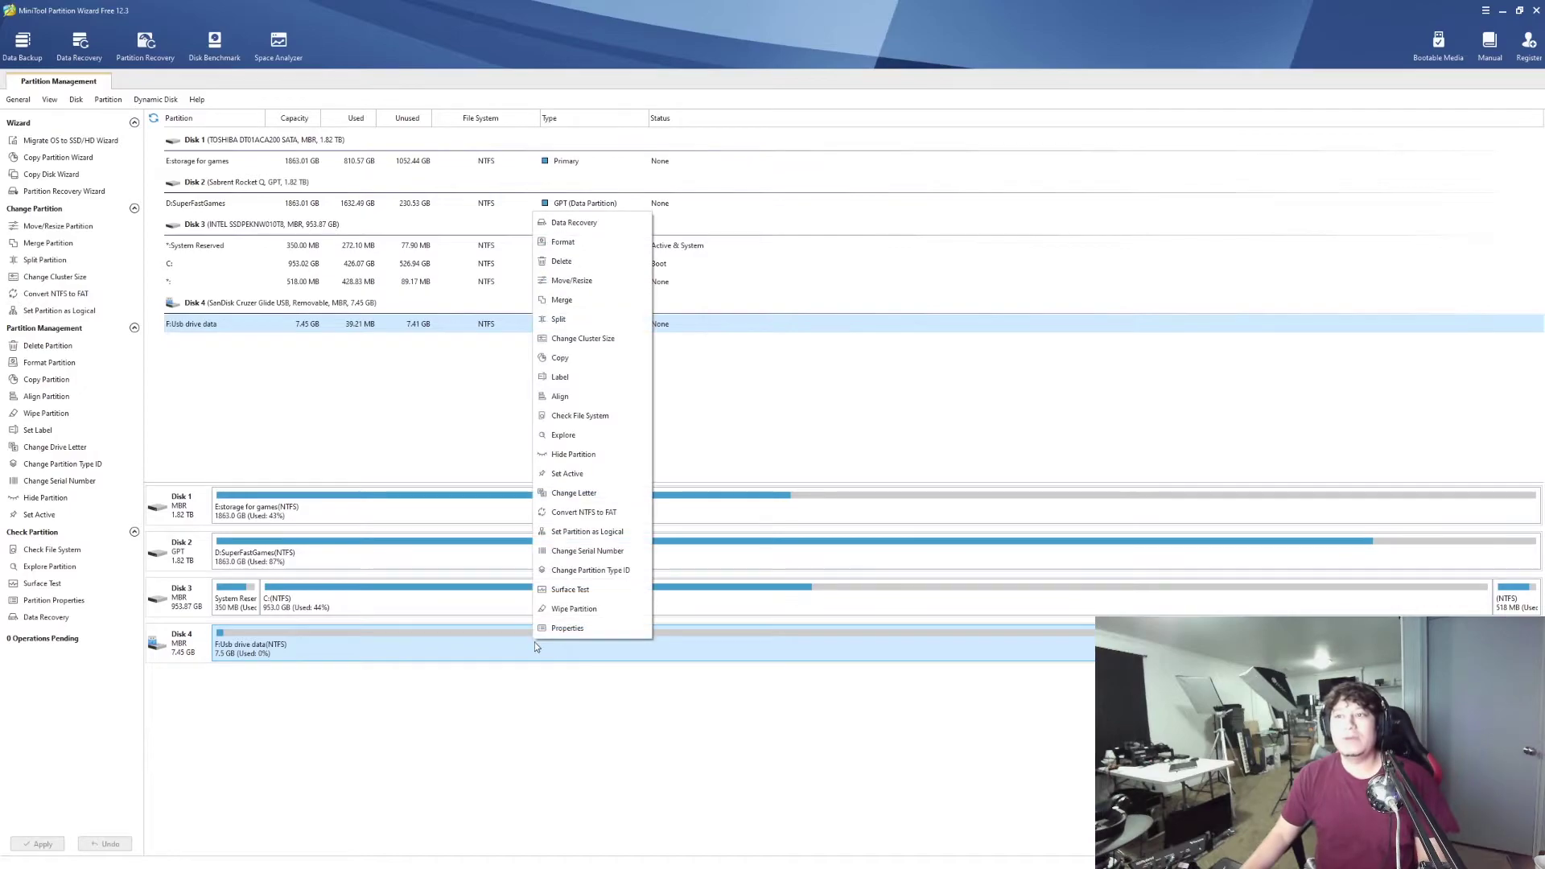
click(575, 319)
mouse_move(775, 430)
mouse_down()
mouse_move(714, 431)
mouse_move(845, 431)
mouse_move(711, 441)
mouse_move(808, 435)
mouse_move(773, 436)
mouse_up()
click(827, 518)
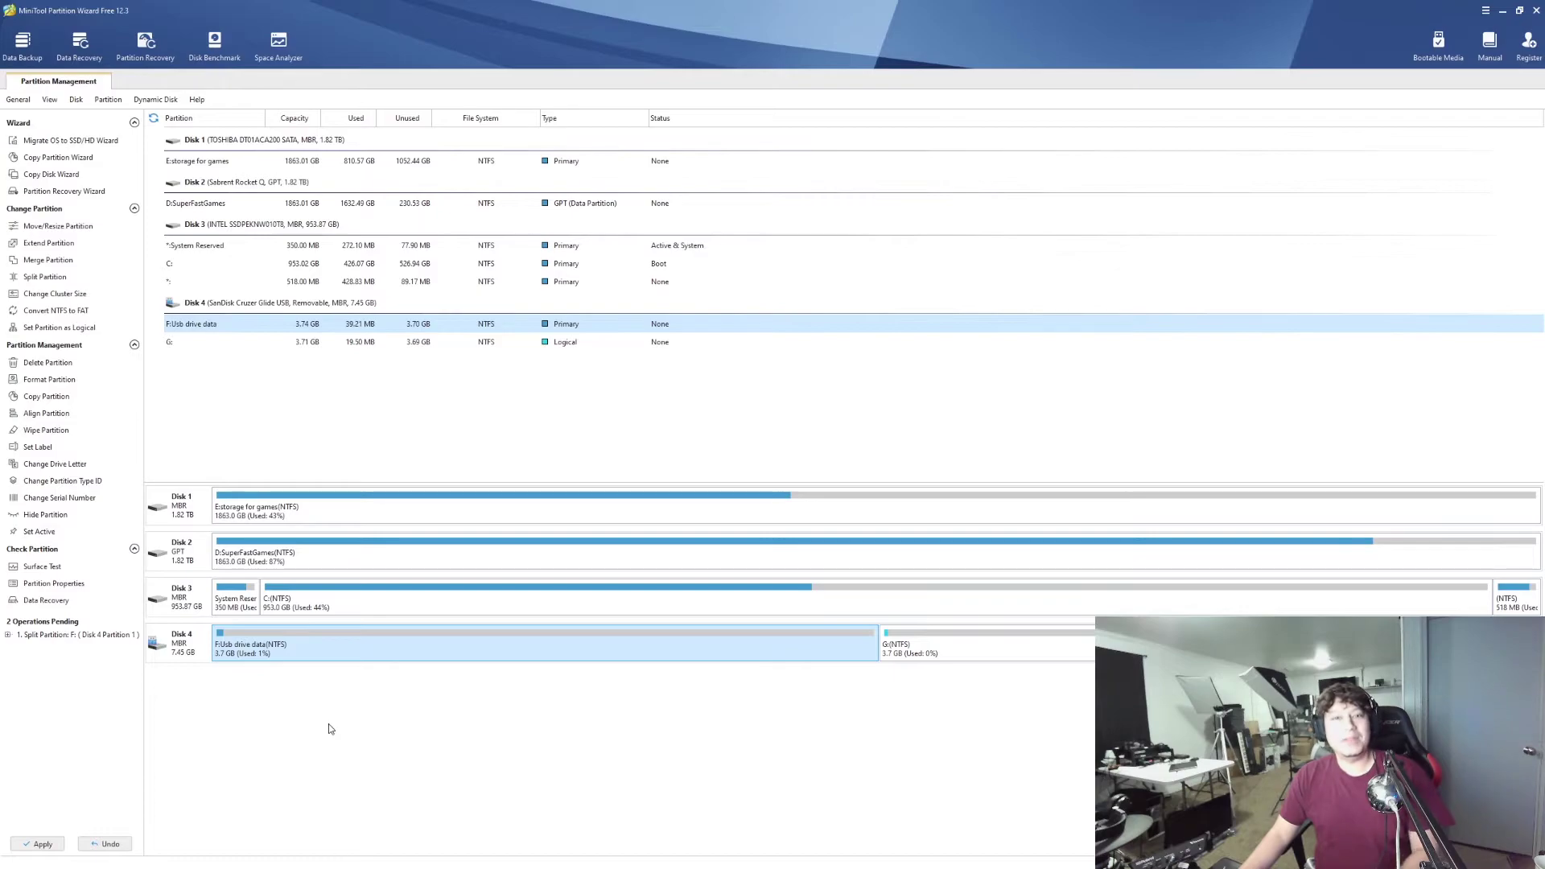
click(37, 844)
click(736, 470)
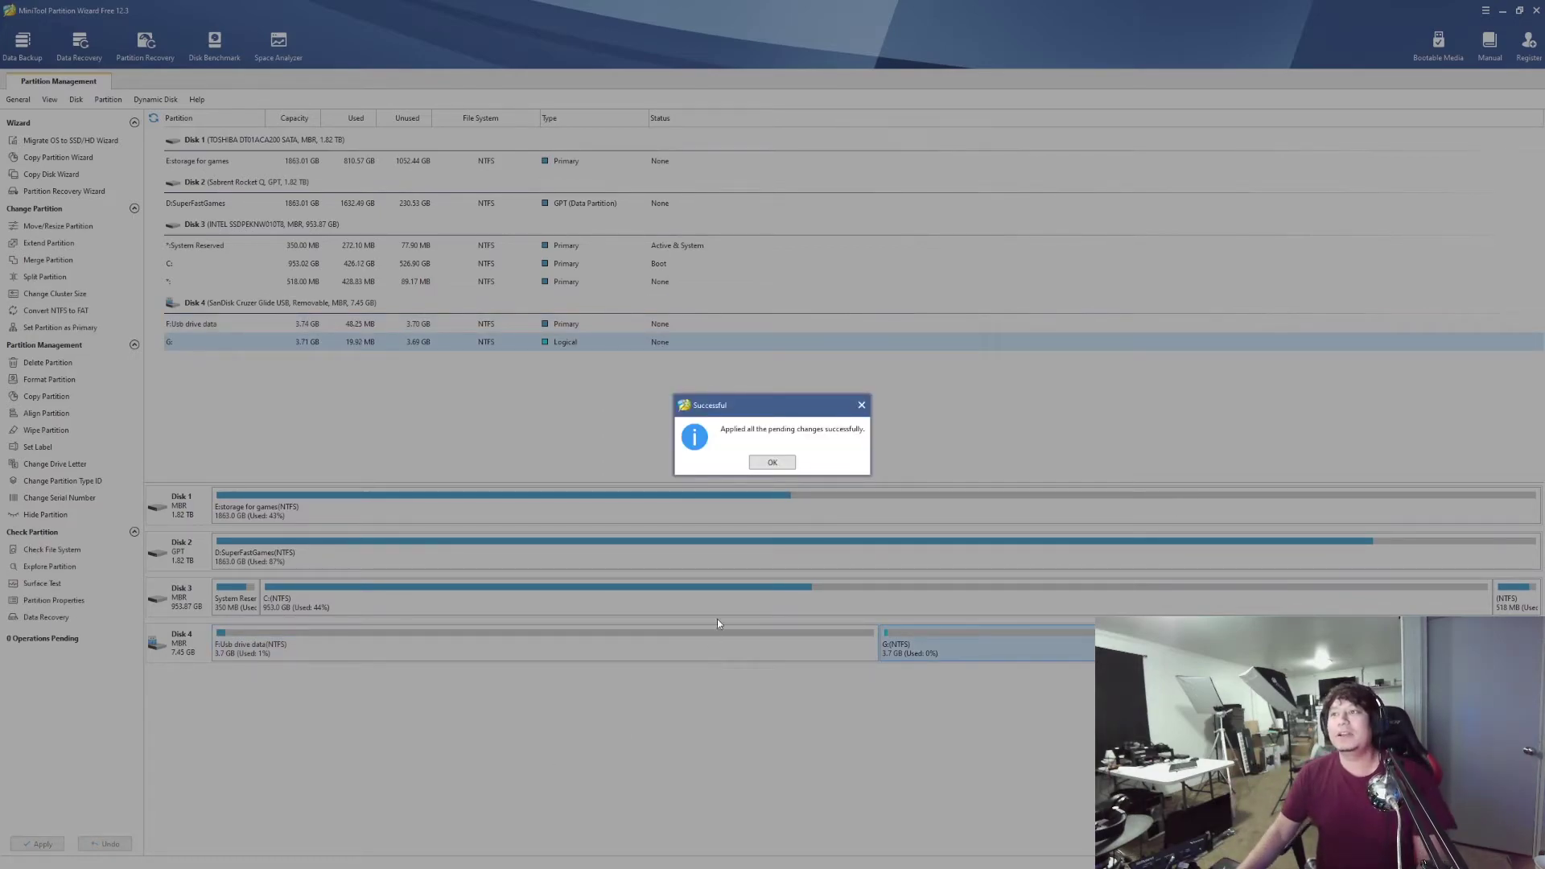
click(772, 462)
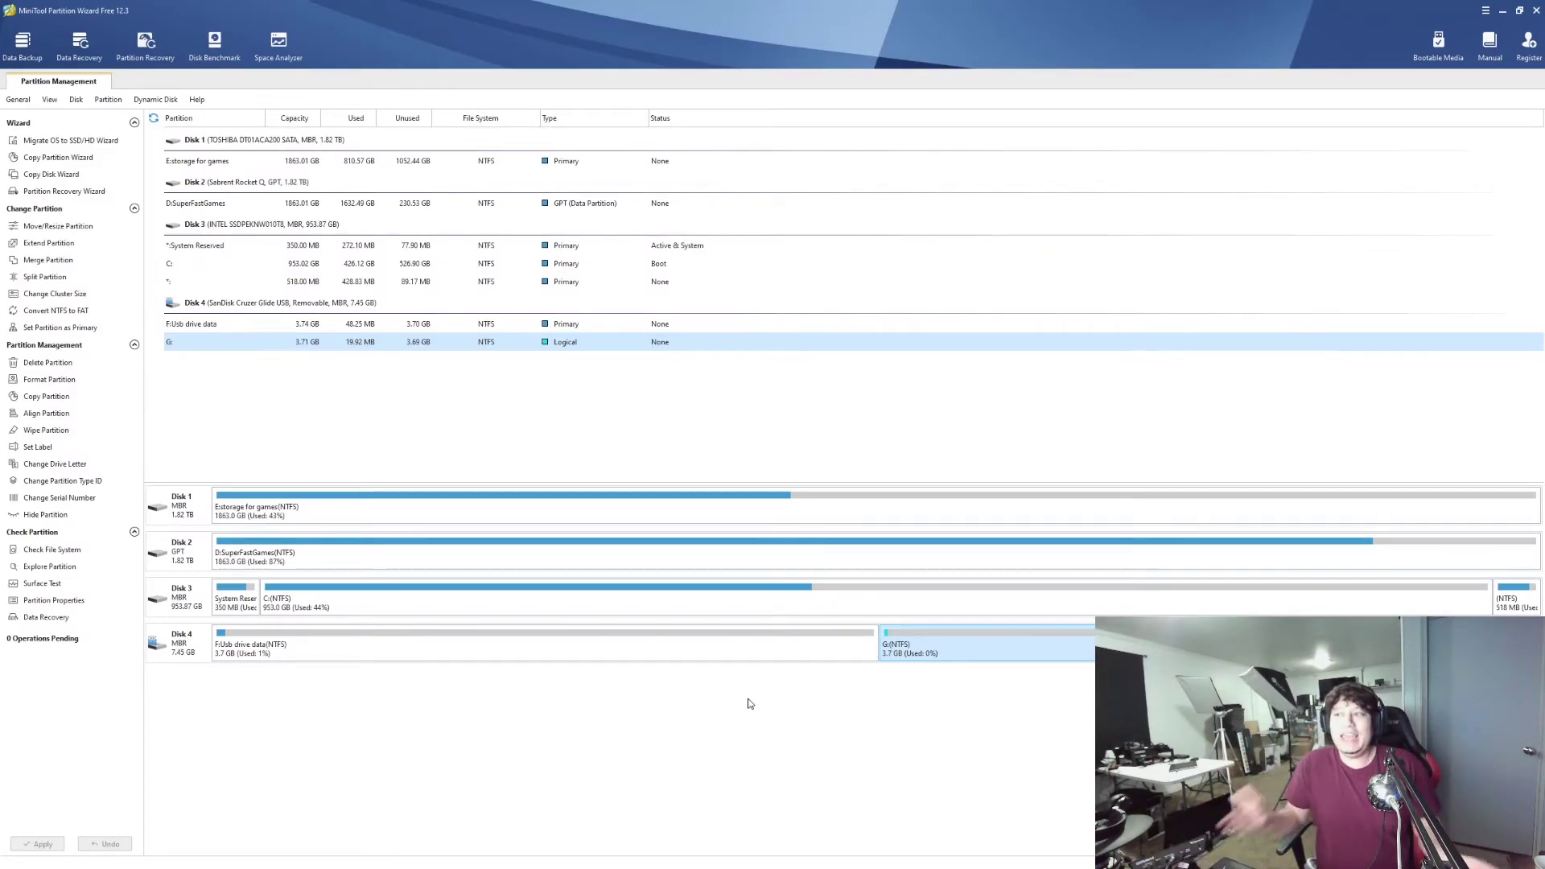
click(703, 649)
click(949, 649)
click(821, 654)
click(893, 656)
click(875, 657)
click(949, 658)
click(766, 653)
click(958, 657)
click(754, 649)
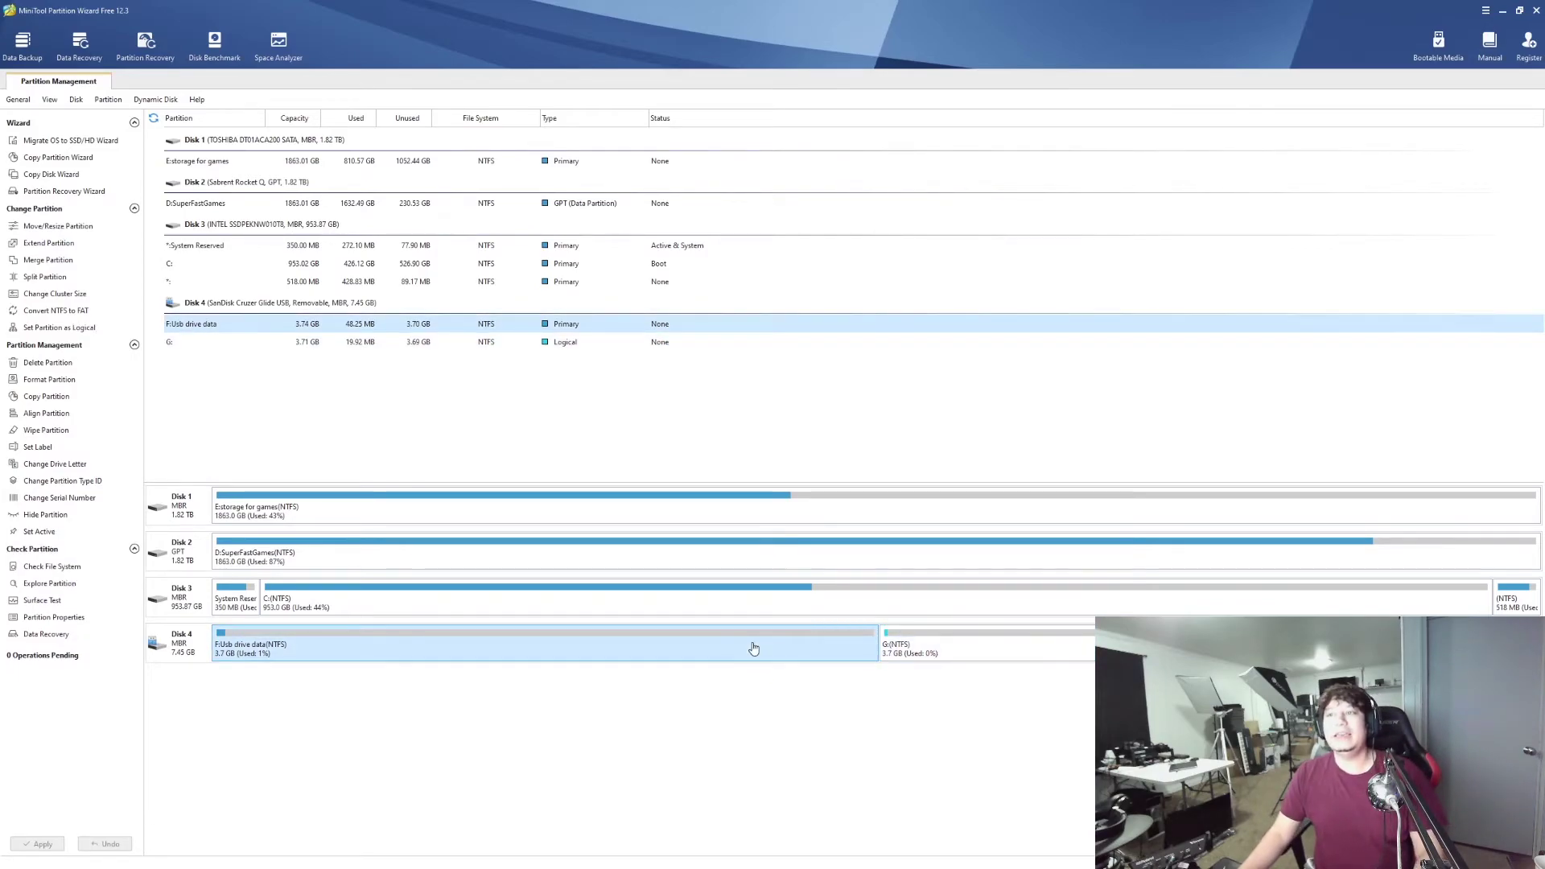
click(982, 658)
Step: Queue the deletion of the "Usb drive data" partition on Disk 4 and undo that pending operation
click(693, 661)
right_click(607, 645)
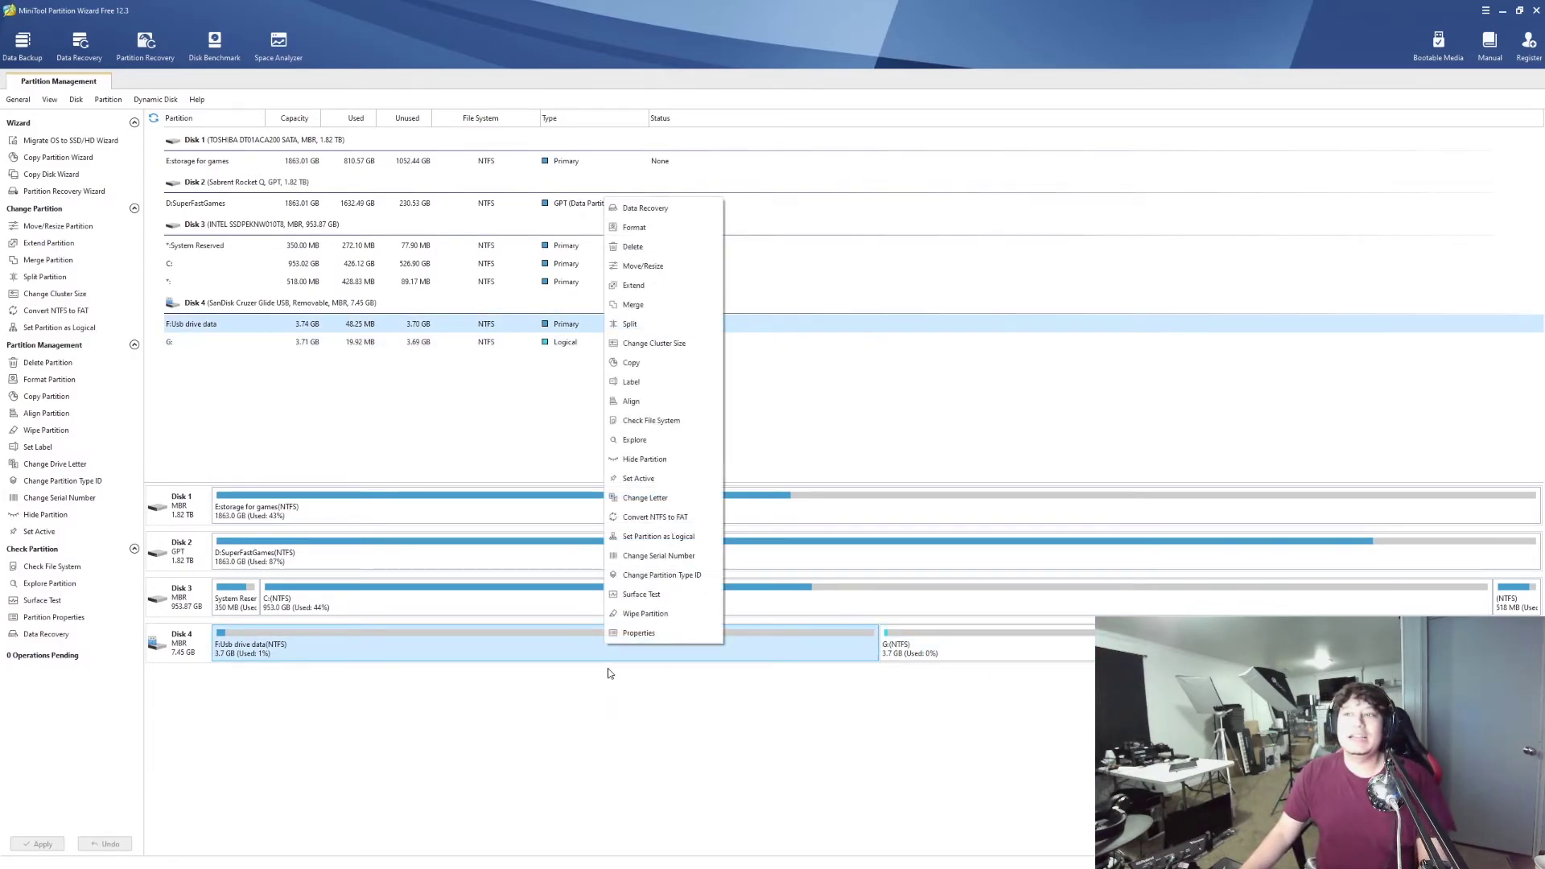
click(648, 250)
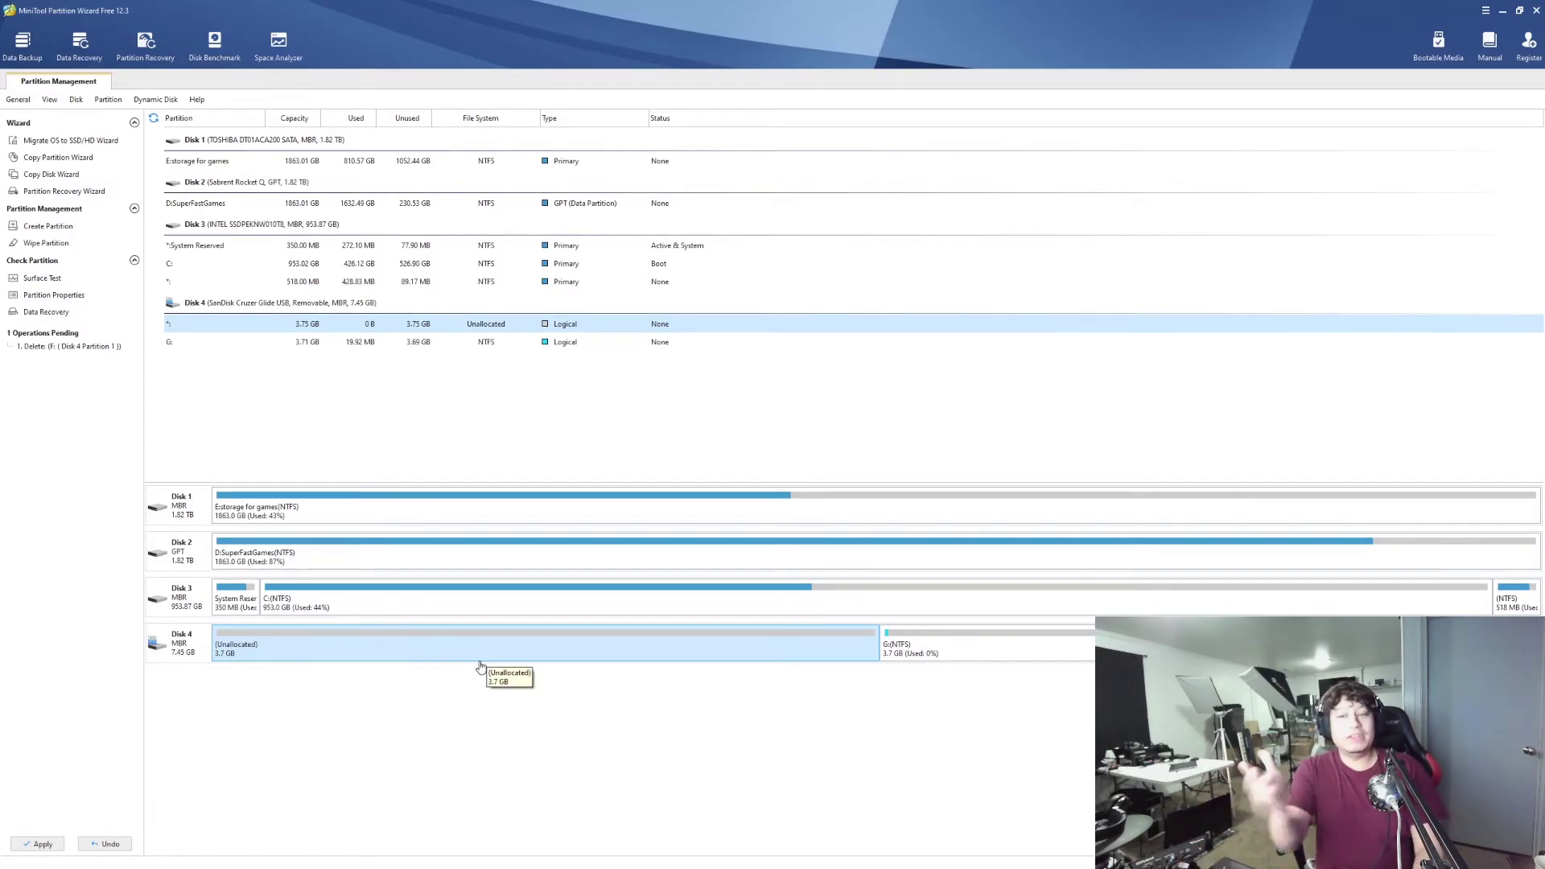
click(121, 844)
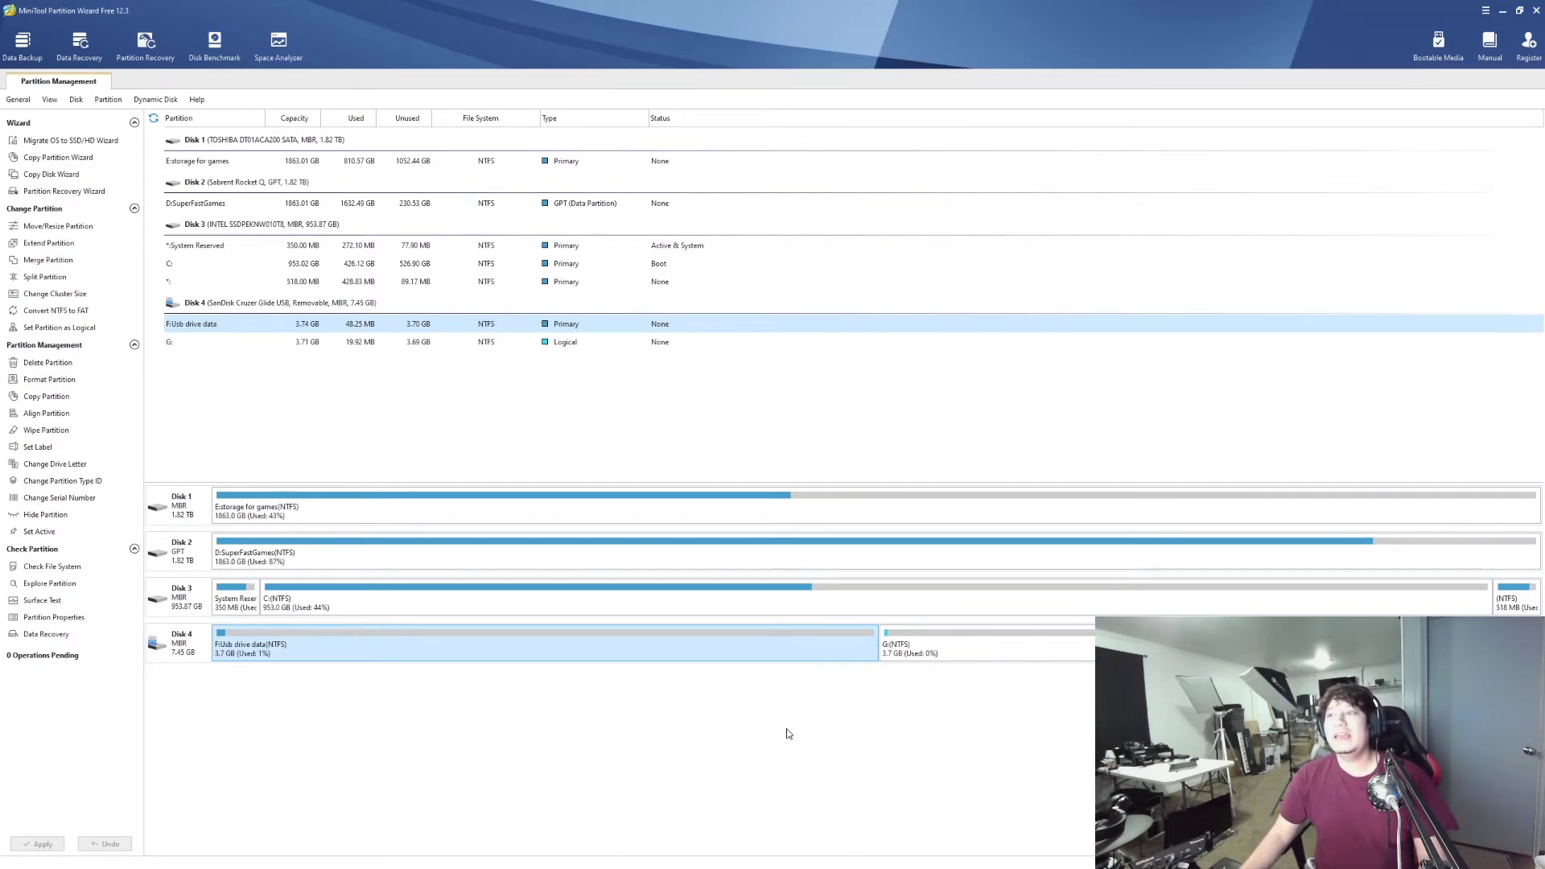
click(923, 654)
click(813, 644)
click(950, 637)
click(749, 648)
click(936, 649)
click(813, 646)
click(926, 647)
click(784, 645)
click(934, 649)
click(775, 647)
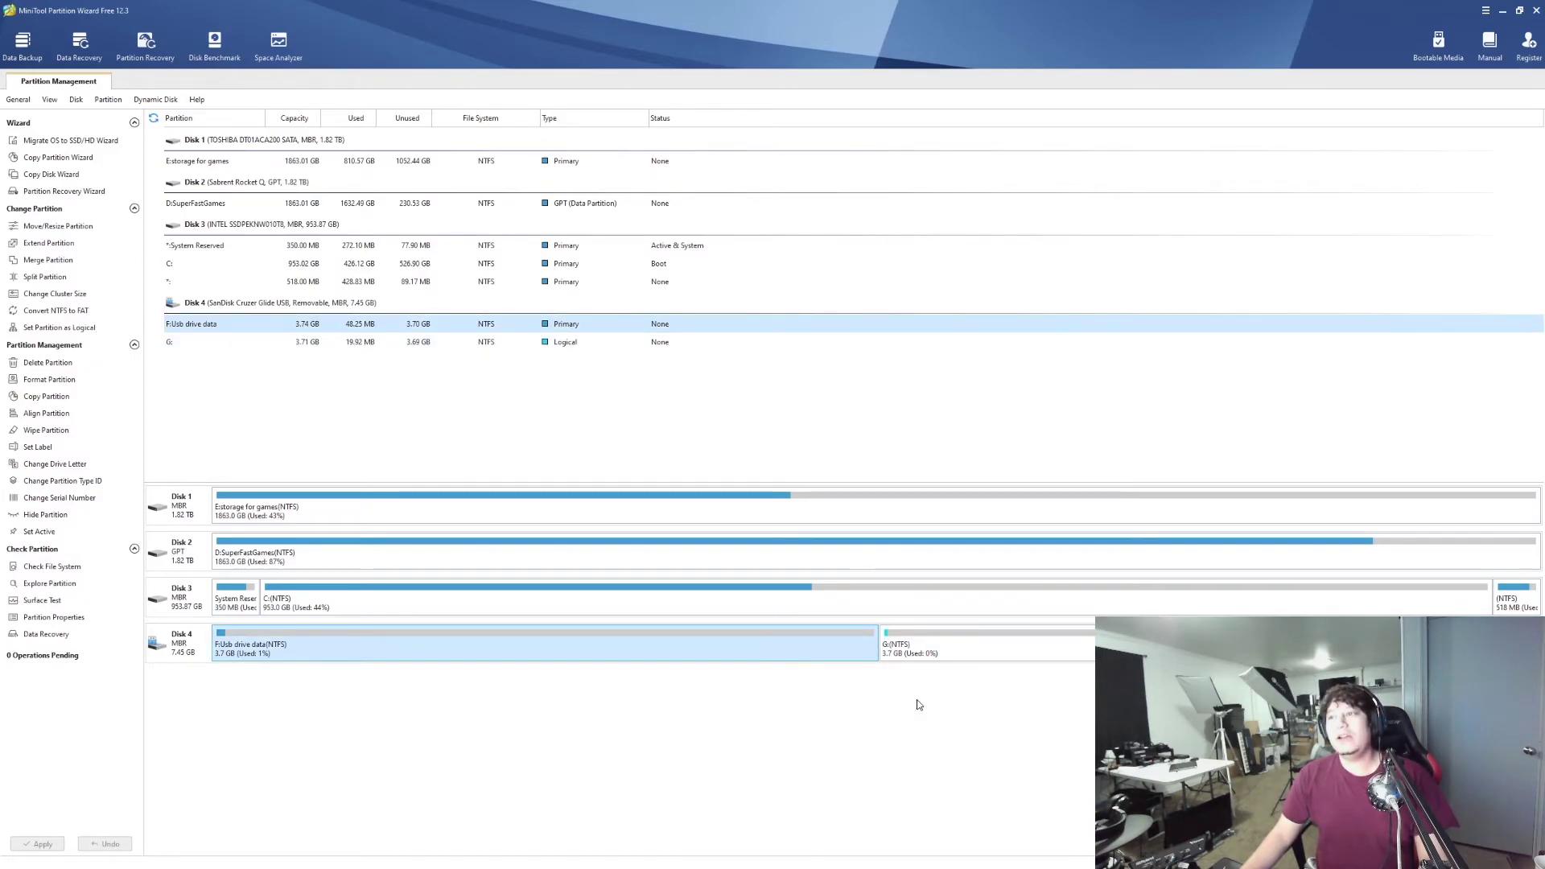
click(959, 644)
click(833, 644)
click(933, 644)
click(775, 648)
click(968, 646)
click(809, 650)
click(933, 648)
click(813, 648)
click(934, 648)
click(819, 649)
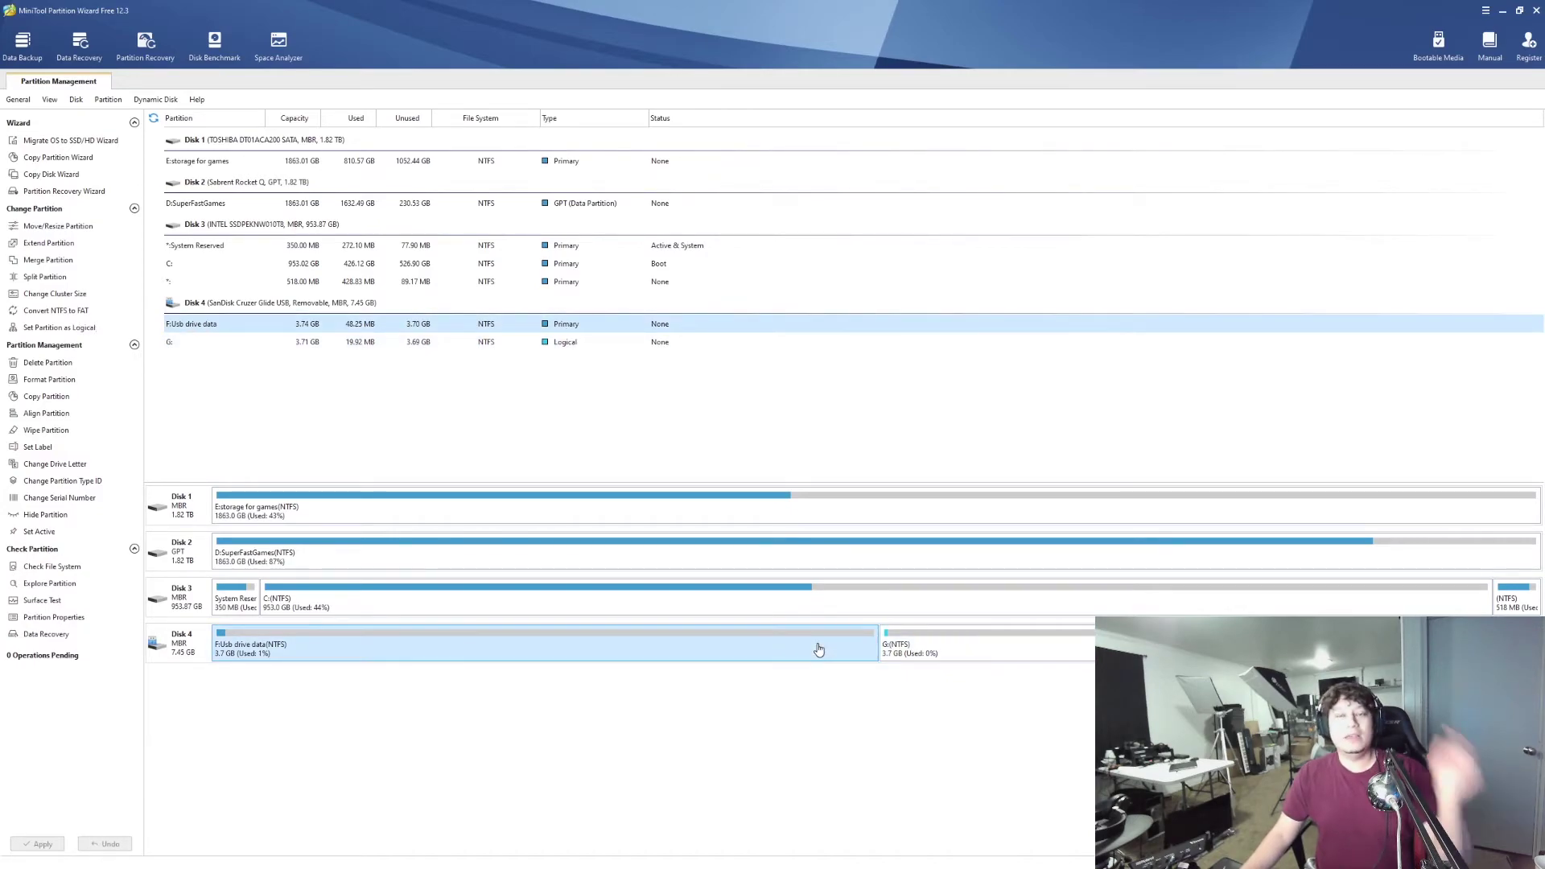
Step: Queue the deletion of all partitions on Disk 4, the removable SanDisk USB drive
right_click(190, 649)
click(223, 699)
click(747, 466)
Step: Create a primary FAT32 partition labelled "Usb dood" filling the unallocated space on Disk 4
right_click(531, 656)
click(563, 682)
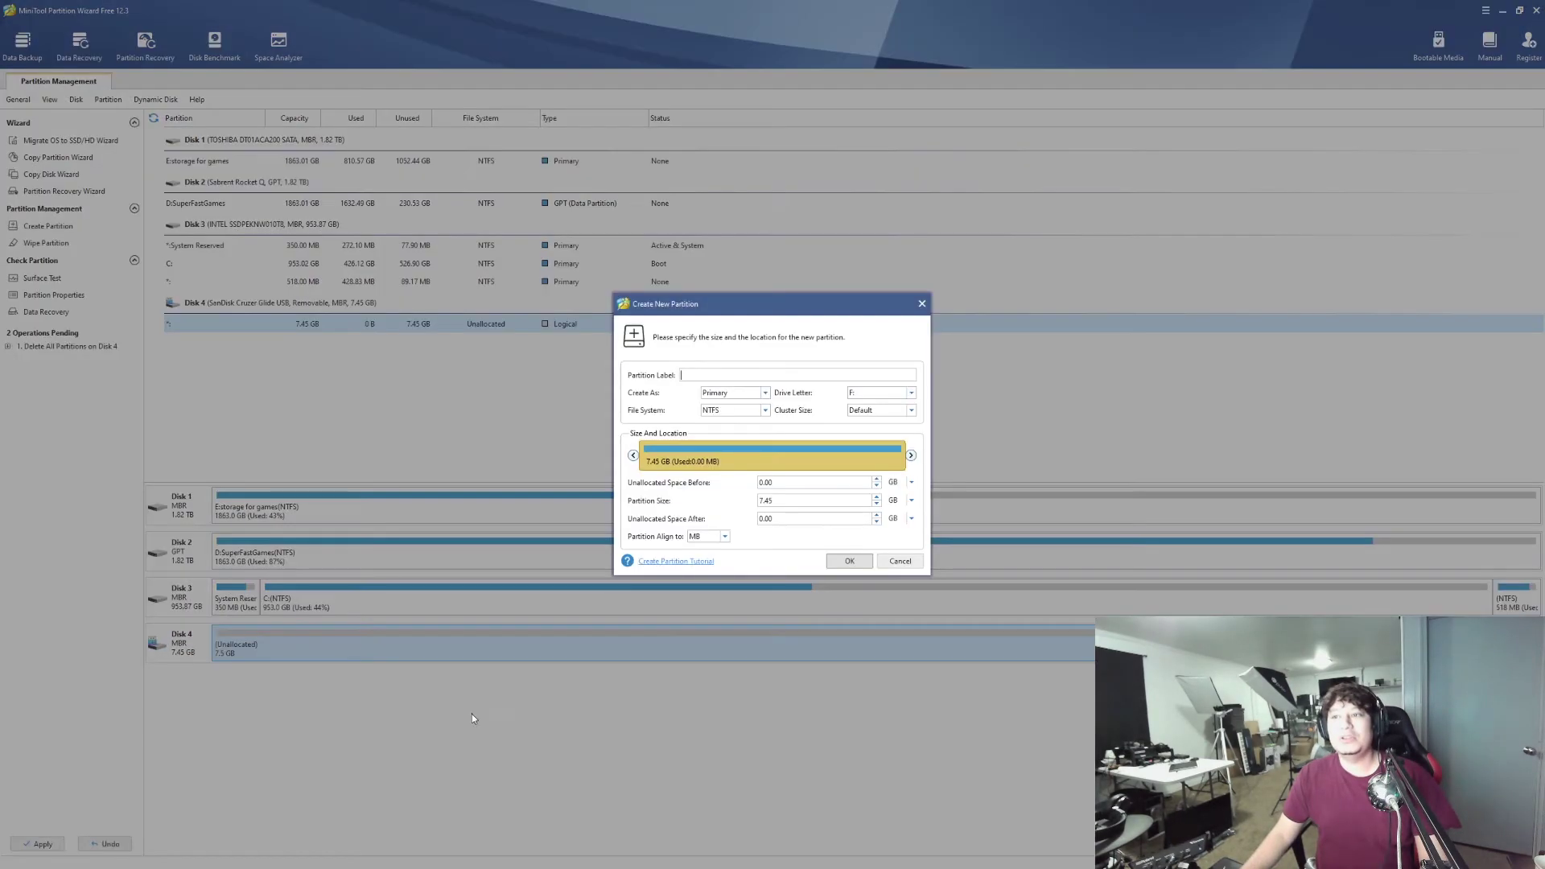
click(742, 414)
click(730, 428)
click(712, 374)
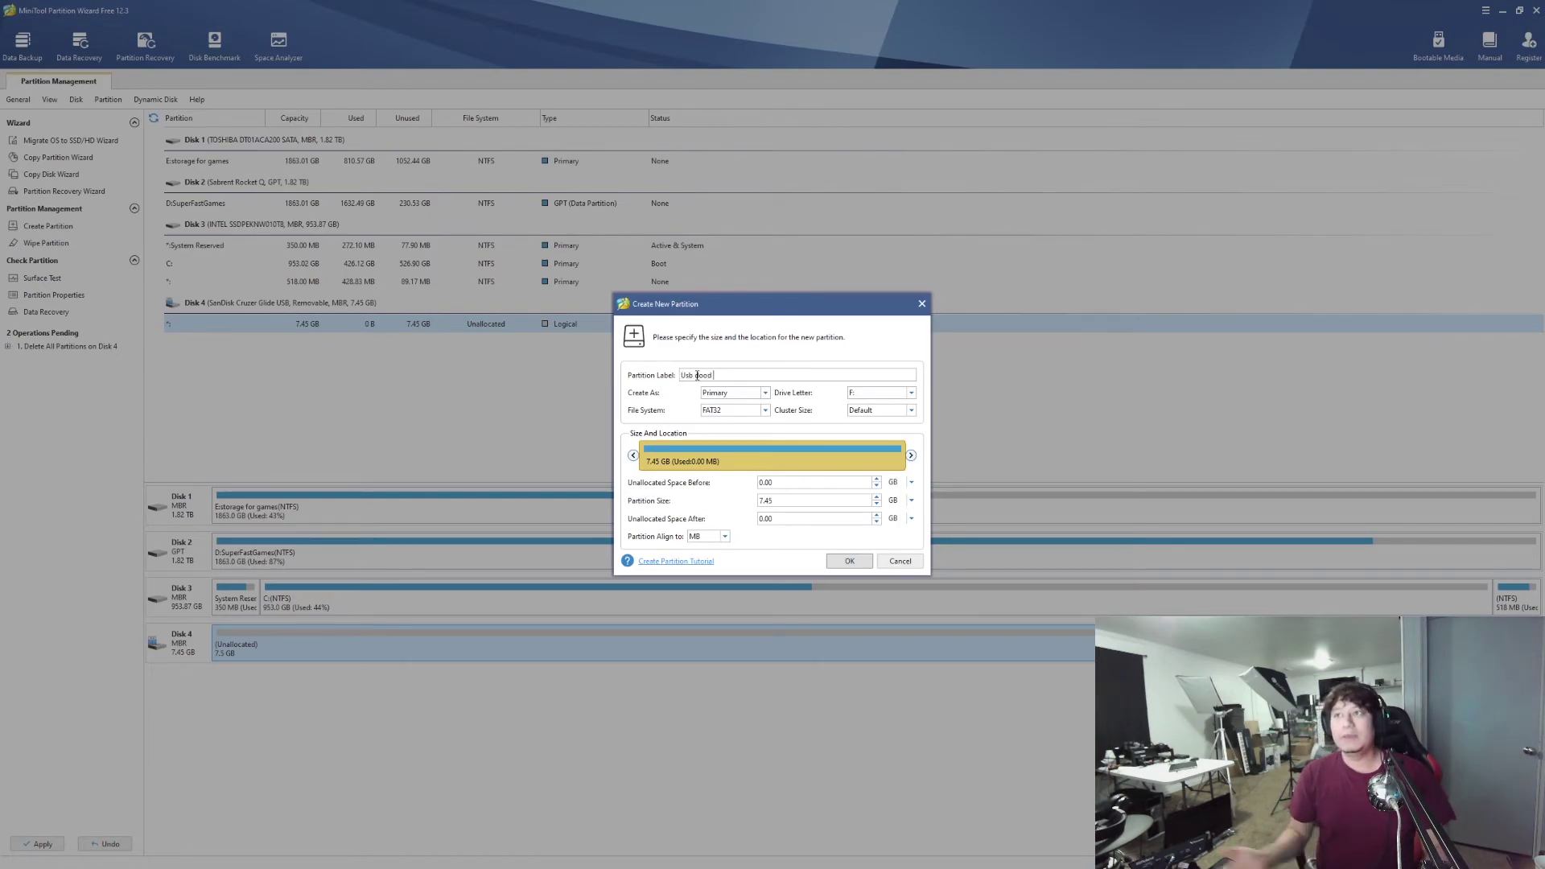
click(846, 561)
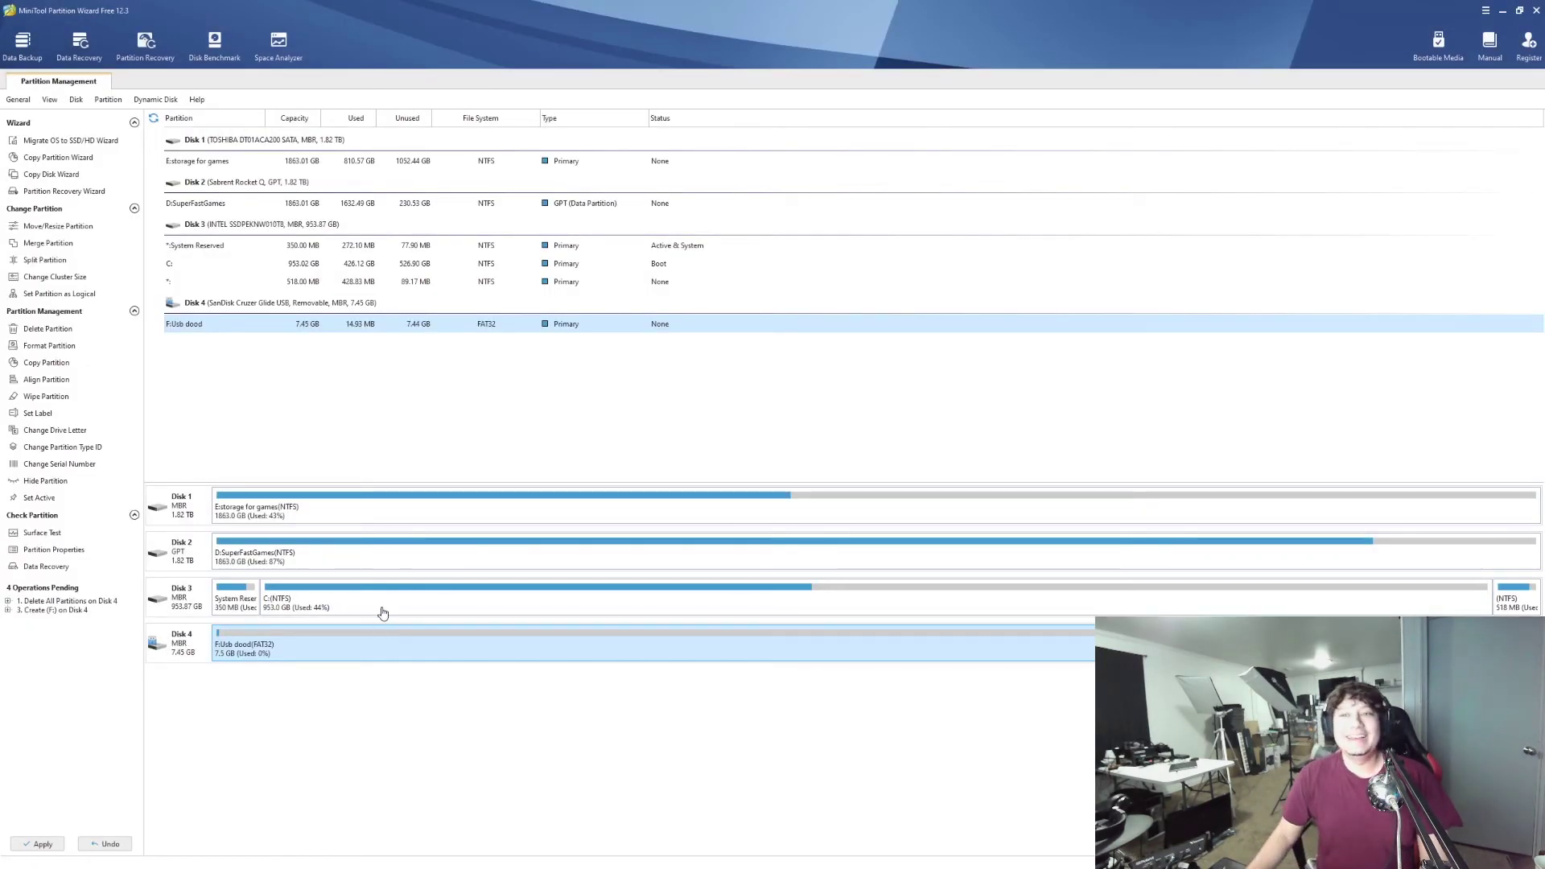
Step: Apply the pending operations on Disk 4 and restore the maximized program window to its smaller size
click(42, 844)
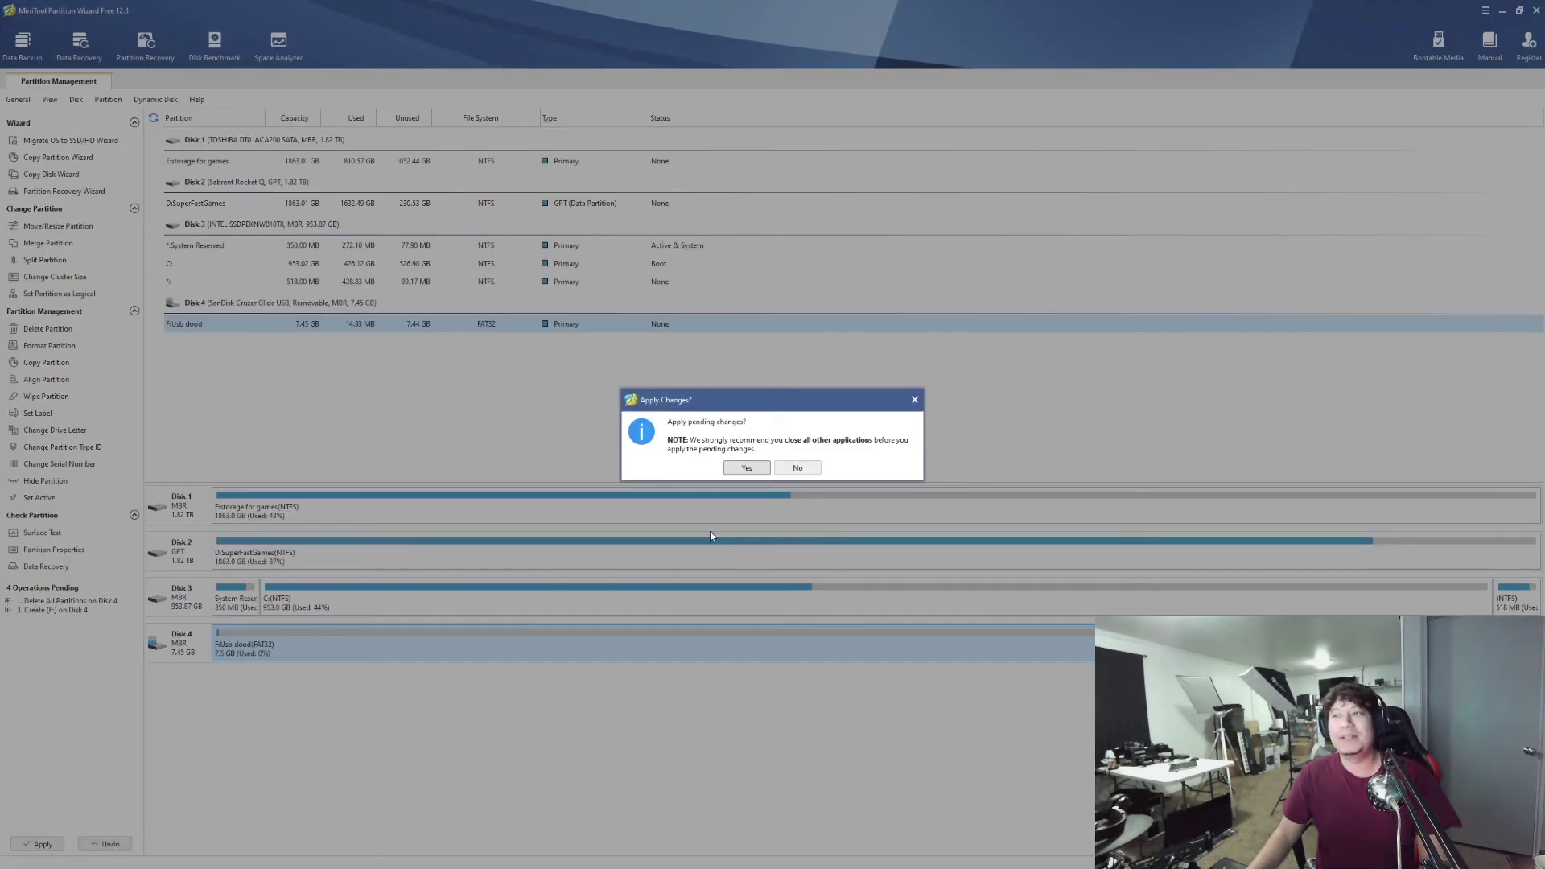
click(746, 469)
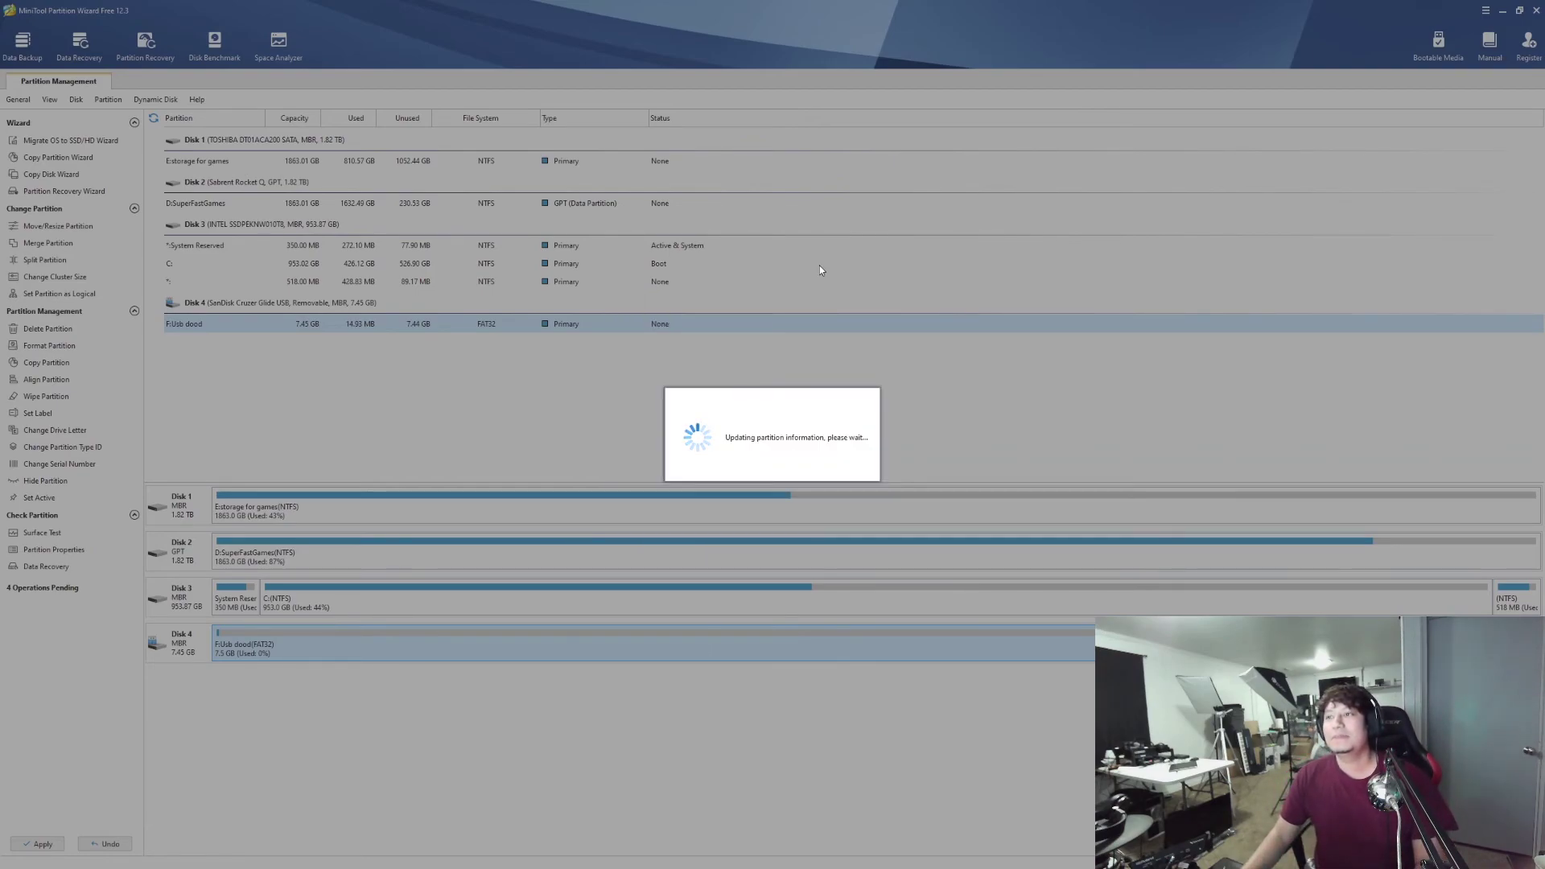
click(768, 473)
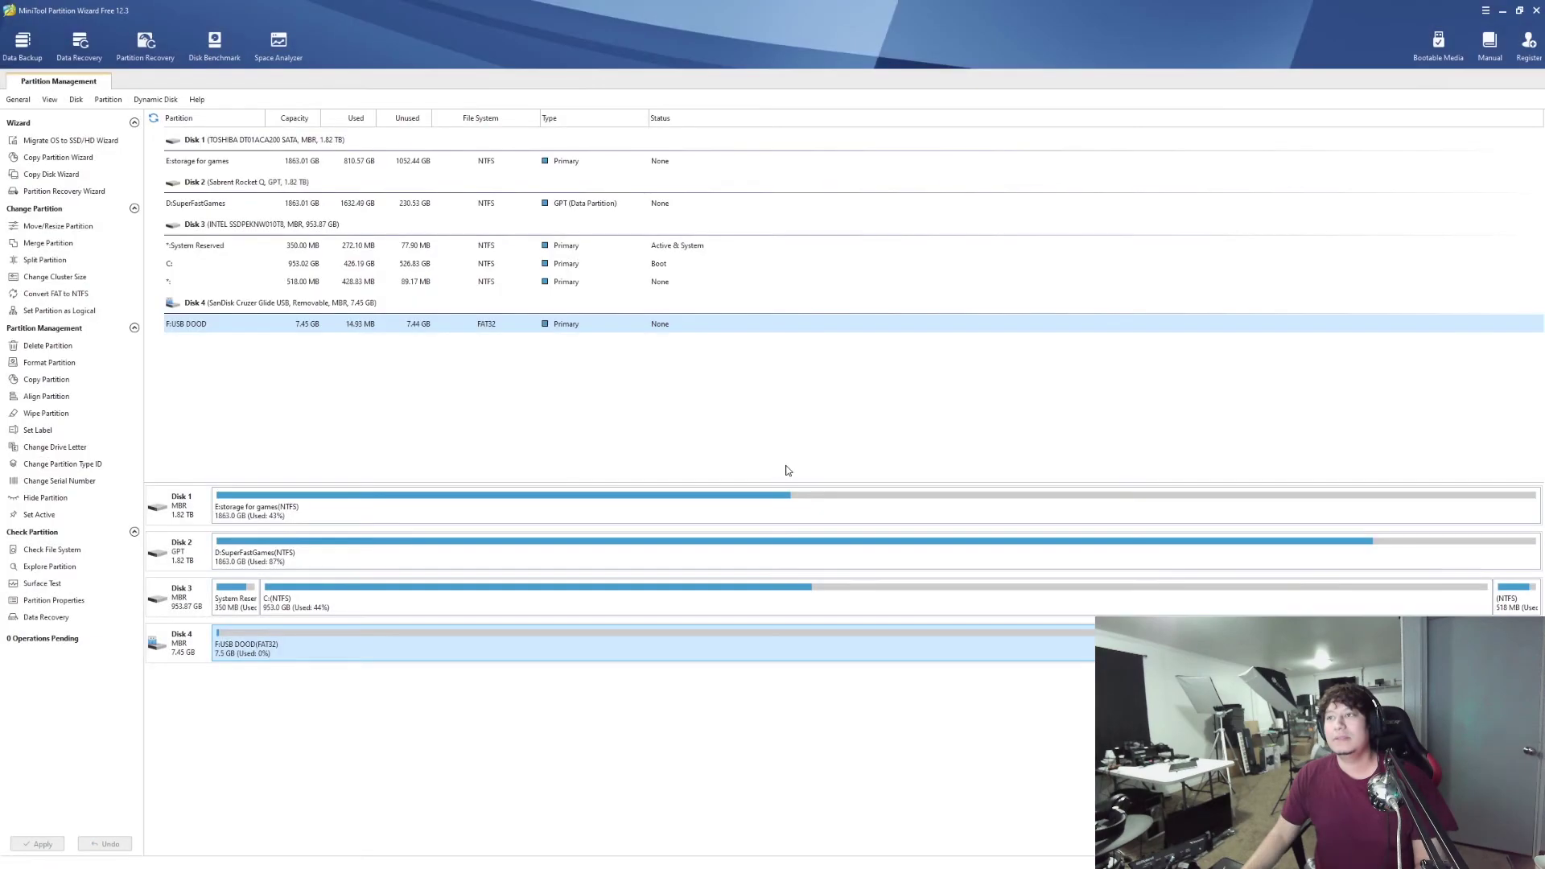
click(1520, 10)
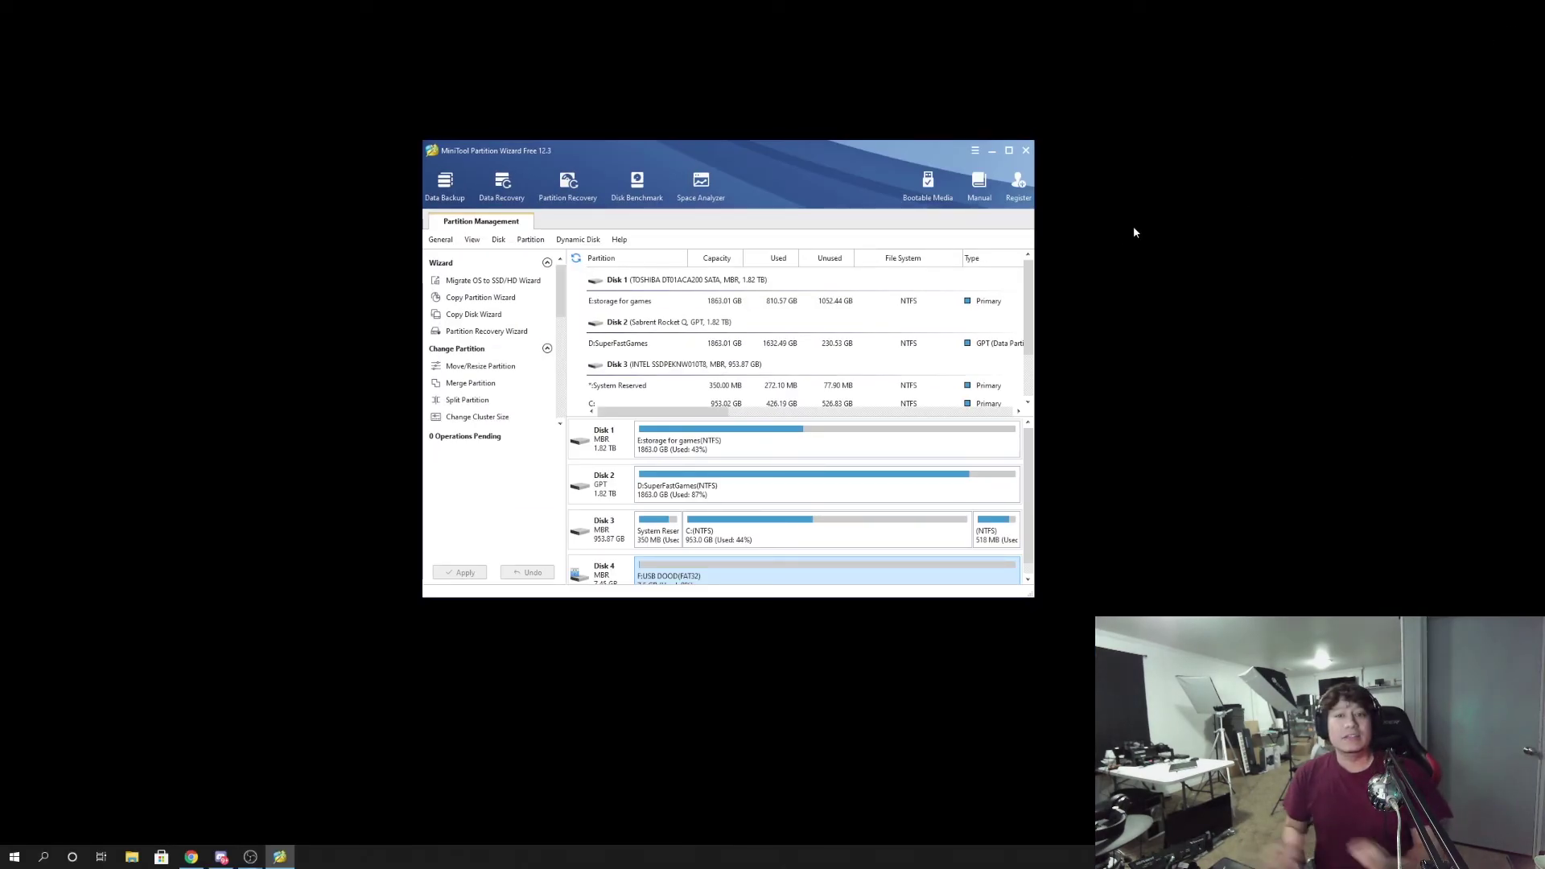